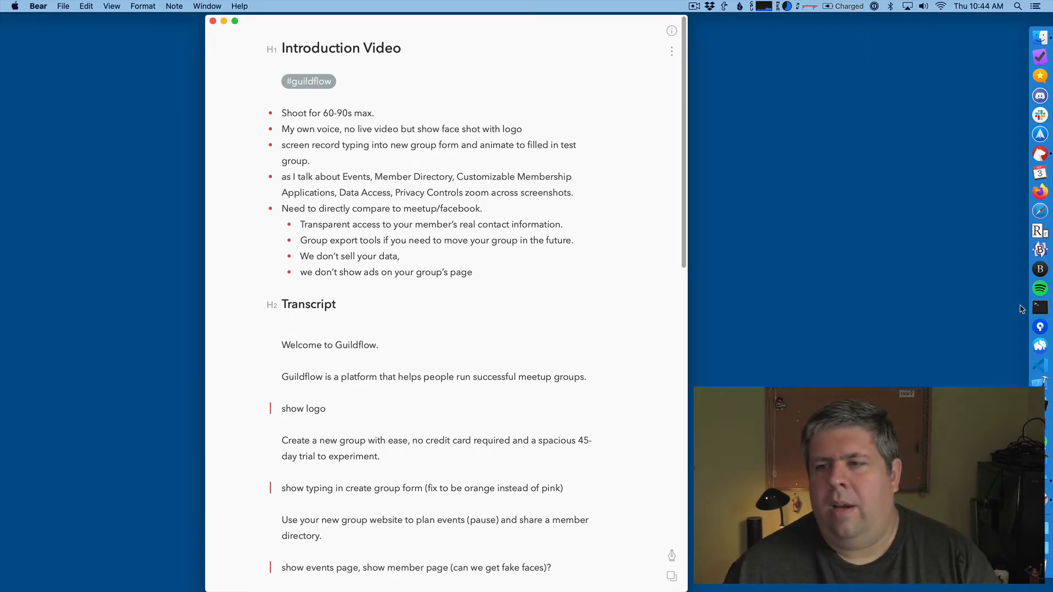
# - Switch to Firefox showing the Guildflow homepage and enlarge the browser window to fill the screen
pyautogui.click(1036, 193)
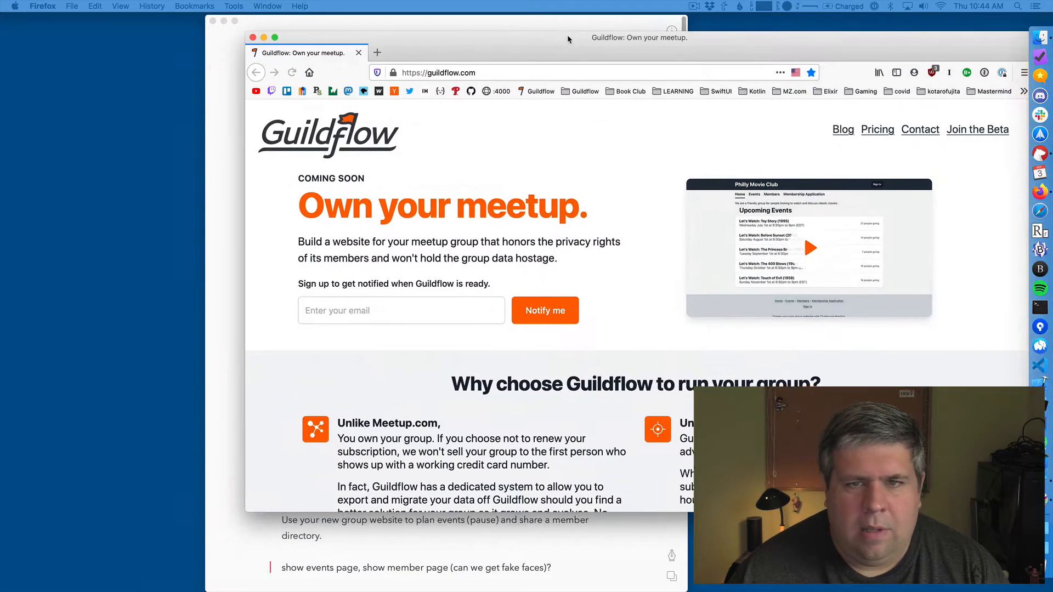
pyautogui.moveTo(567, 35); pyautogui.dragTo(449, 45)
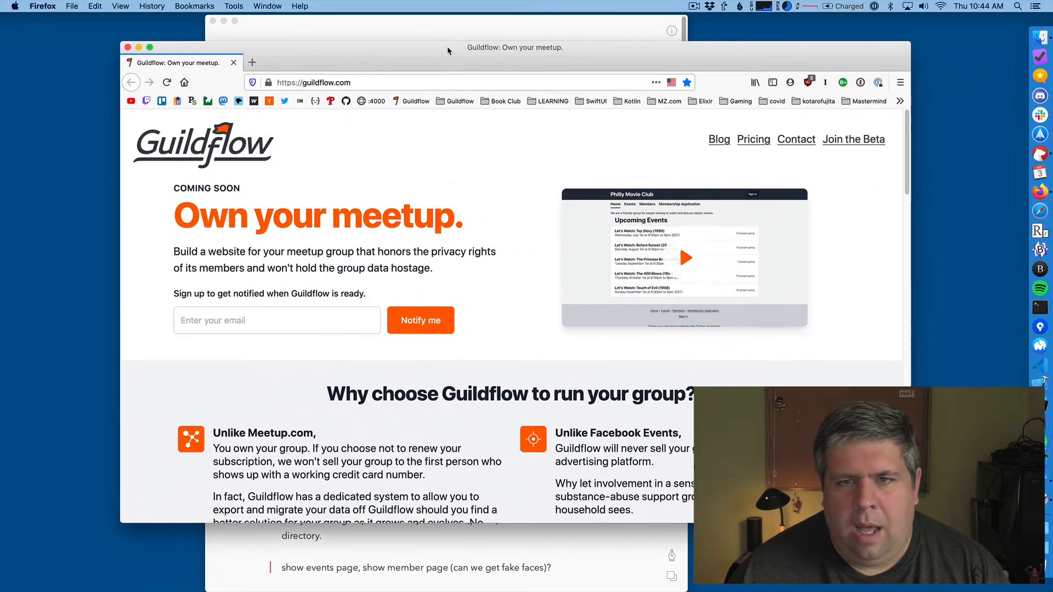
pyautogui.doubleClick(447, 51)
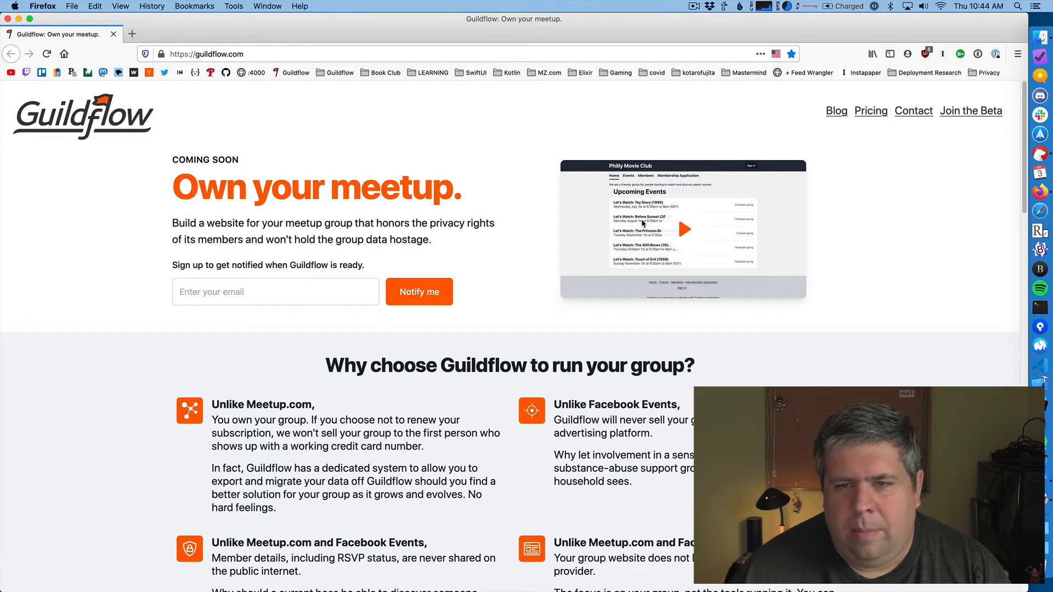
# - Play the homepage's intro video, skip ahead to the membership application part, pause it and minimize the browser window
pyautogui.click(648, 299)
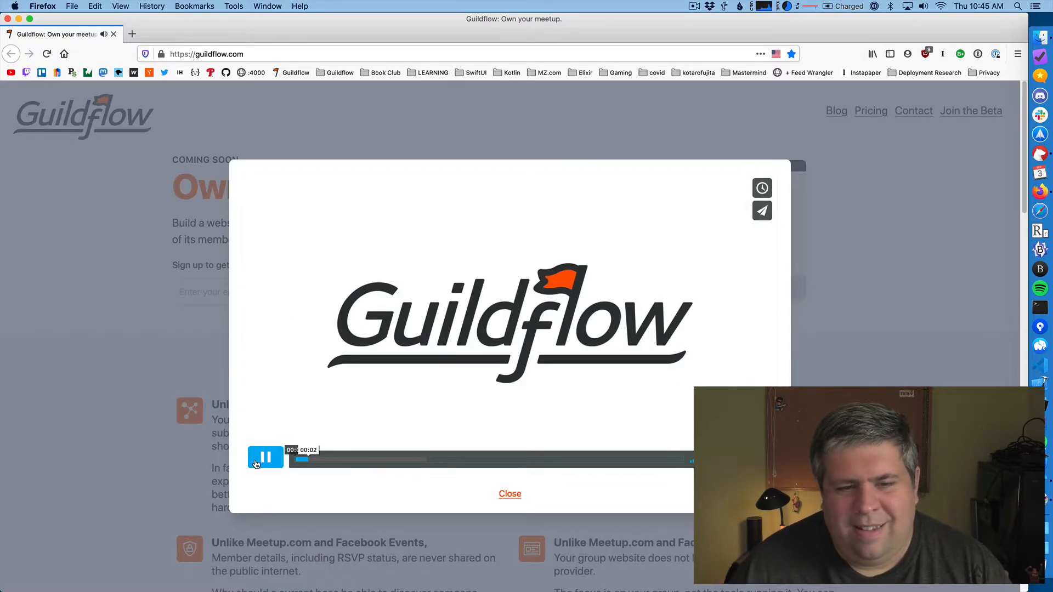
pyautogui.click(387, 462)
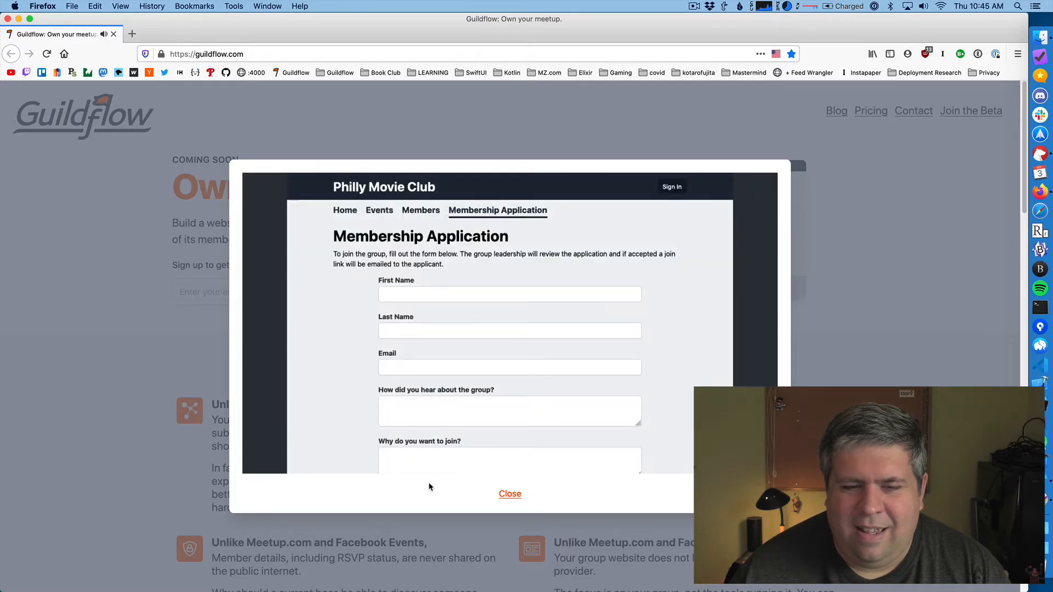
pyautogui.click(268, 460)
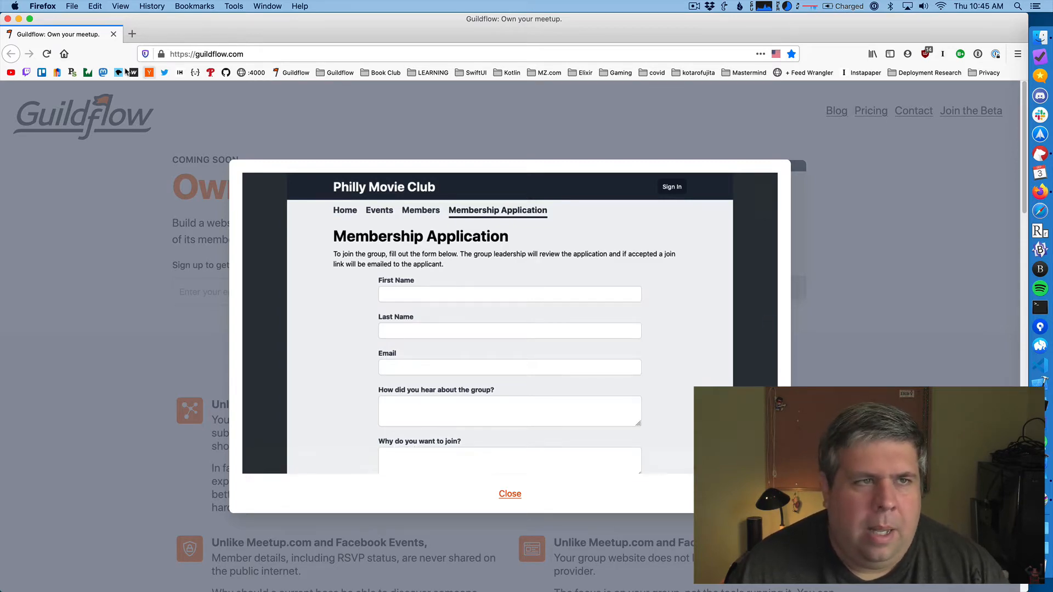
pyautogui.click(18, 20)
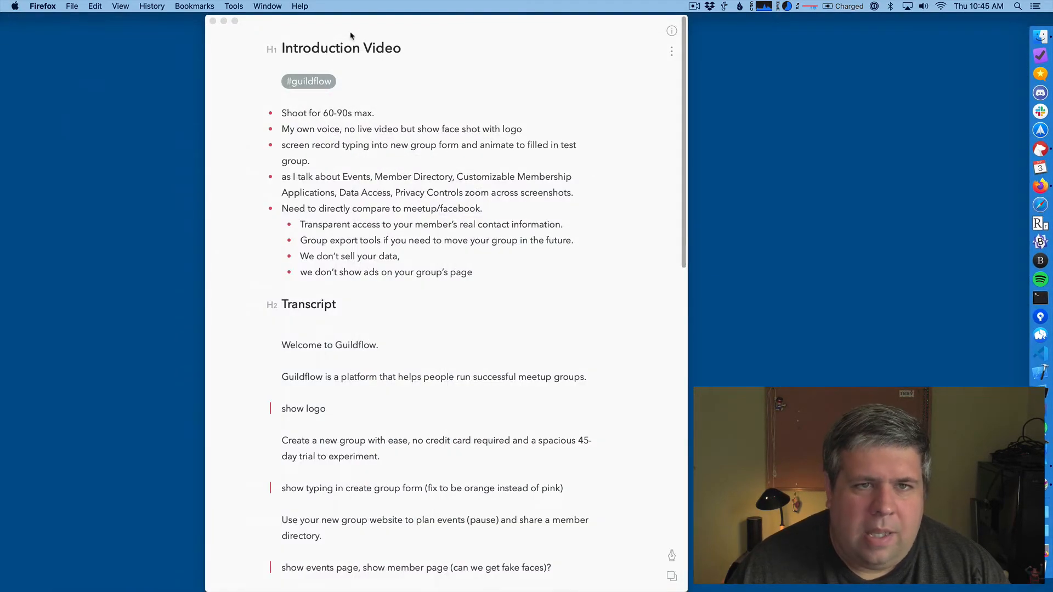
# - Examine the Introduction Video note in Bear, from its planning bullets through the transcript and its quoted shot cues
pyautogui.moveTo(351, 23); pyautogui.dragTo(349, 23)
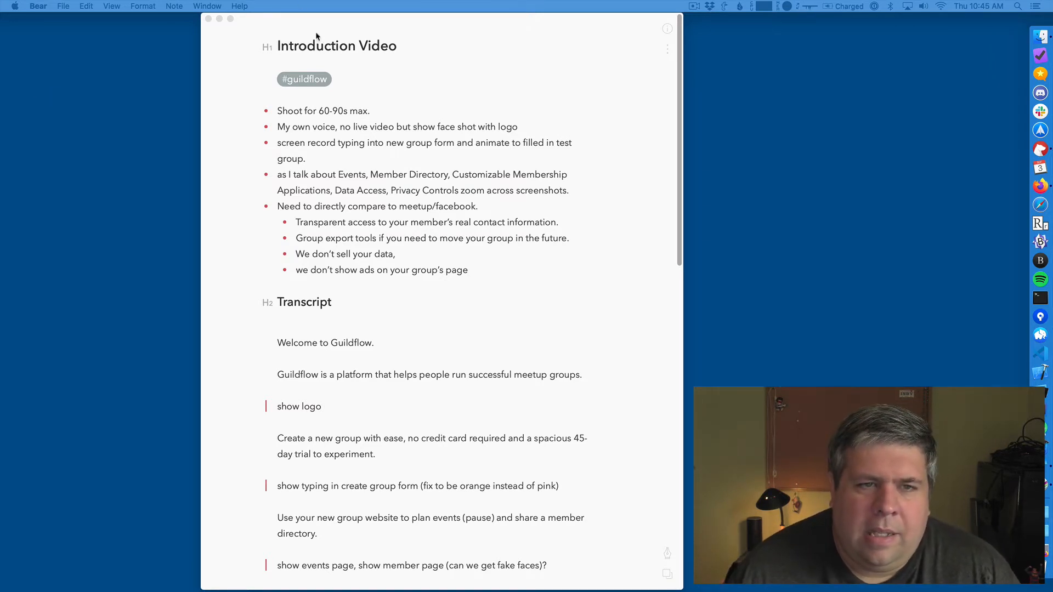
pyautogui.click(283, 116)
pyautogui.moveTo(283, 116); pyautogui.dragTo(392, 102)
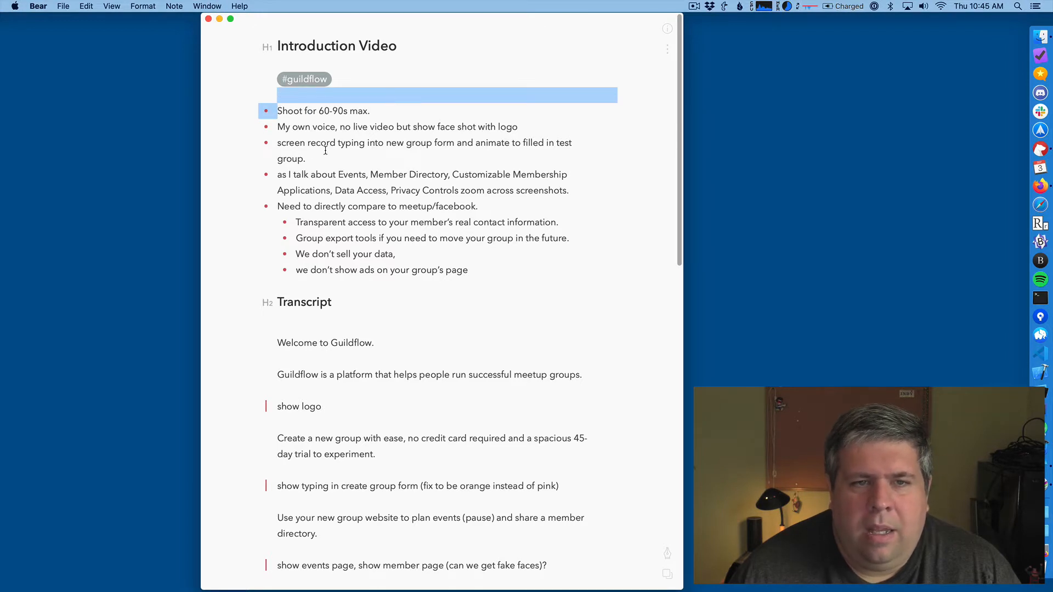
pyautogui.click(280, 131)
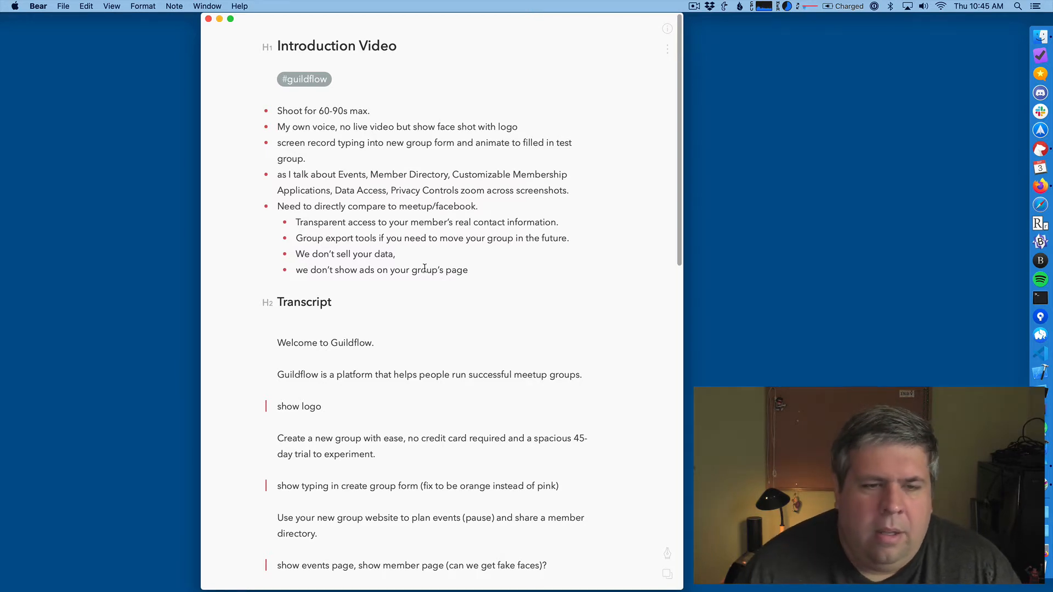
pyautogui.scroll(-5, 278, 256)
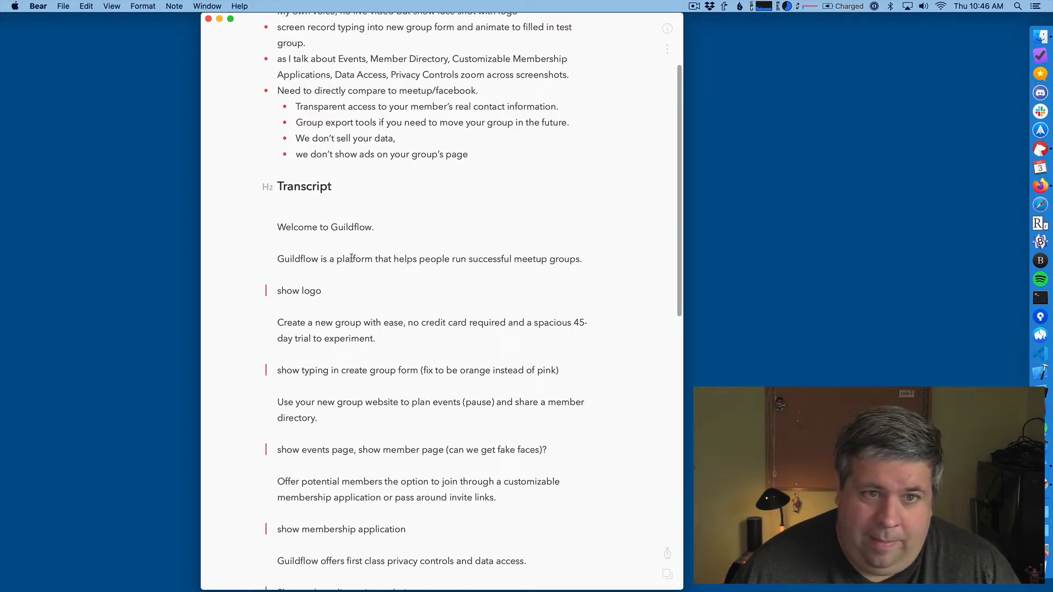
pyautogui.scroll(-5, 390, 257)
pyautogui.scroll(-2, 391, 258)
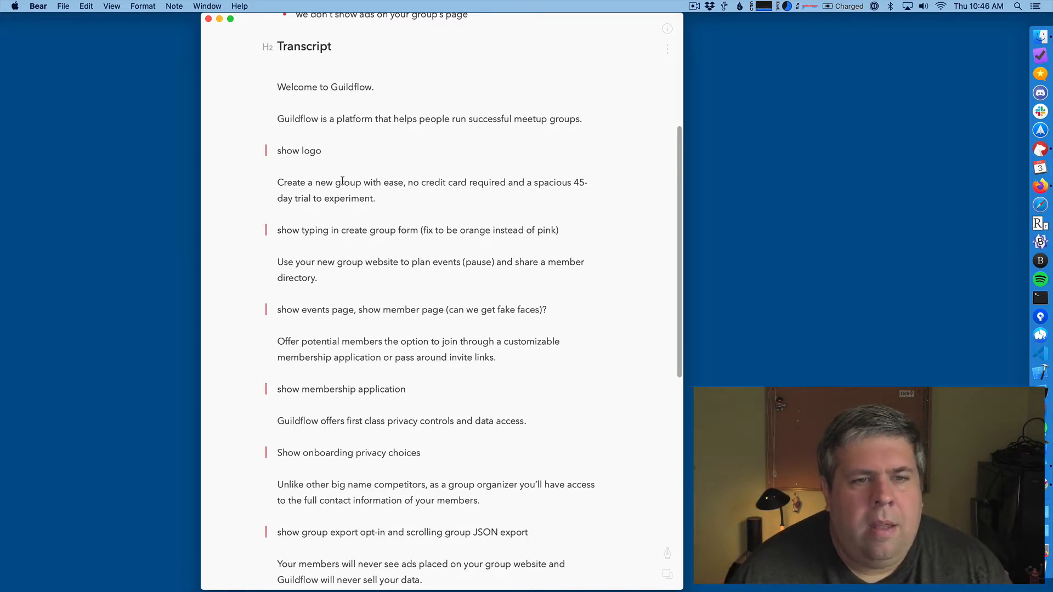
pyautogui.scroll(-5, 448, 395)
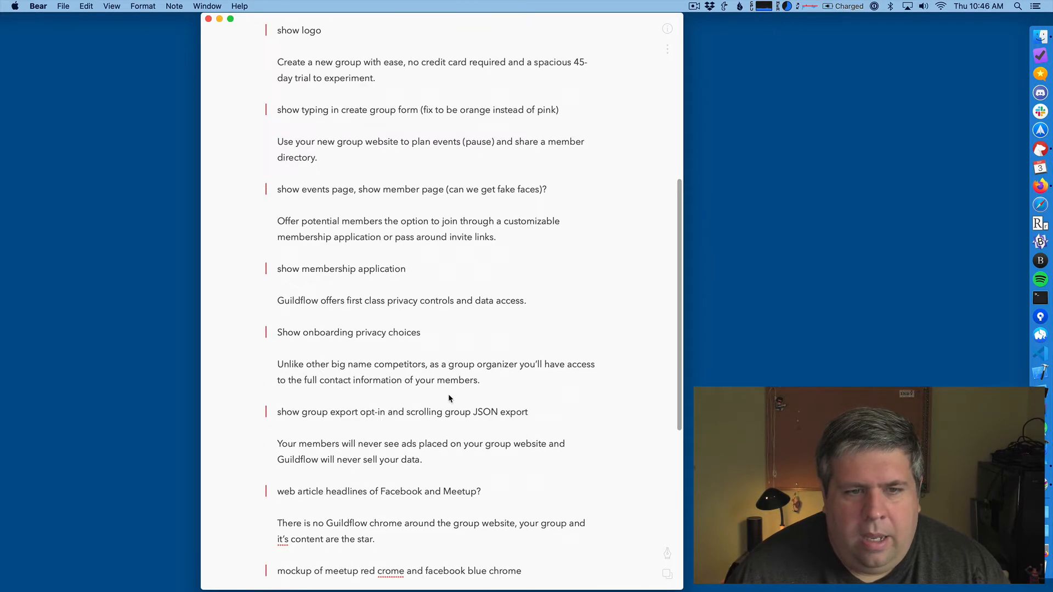
pyautogui.scroll(-4, 447, 393)
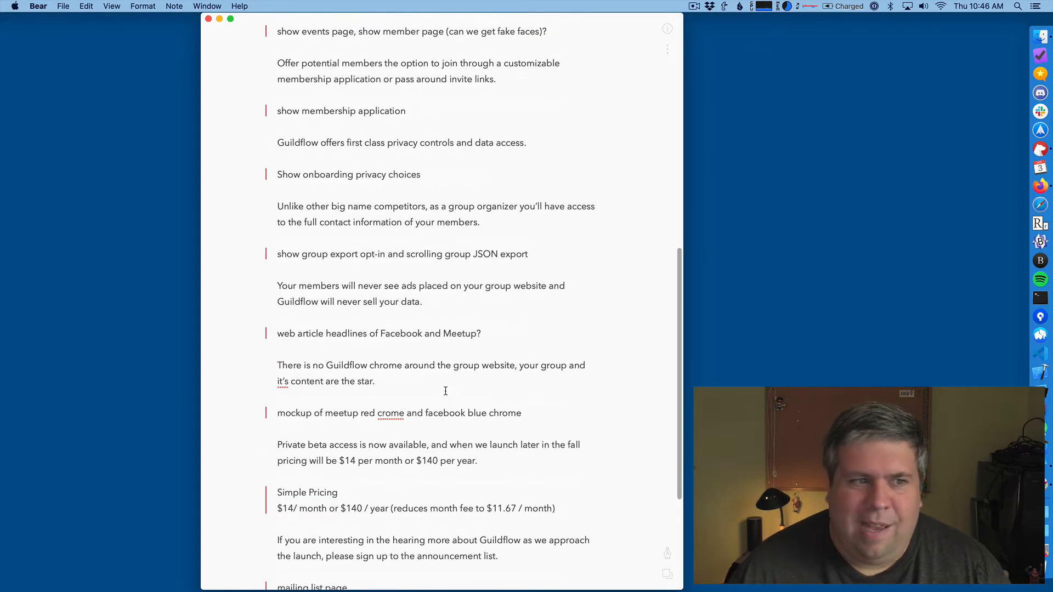
pyautogui.scroll(-6, 349, 282)
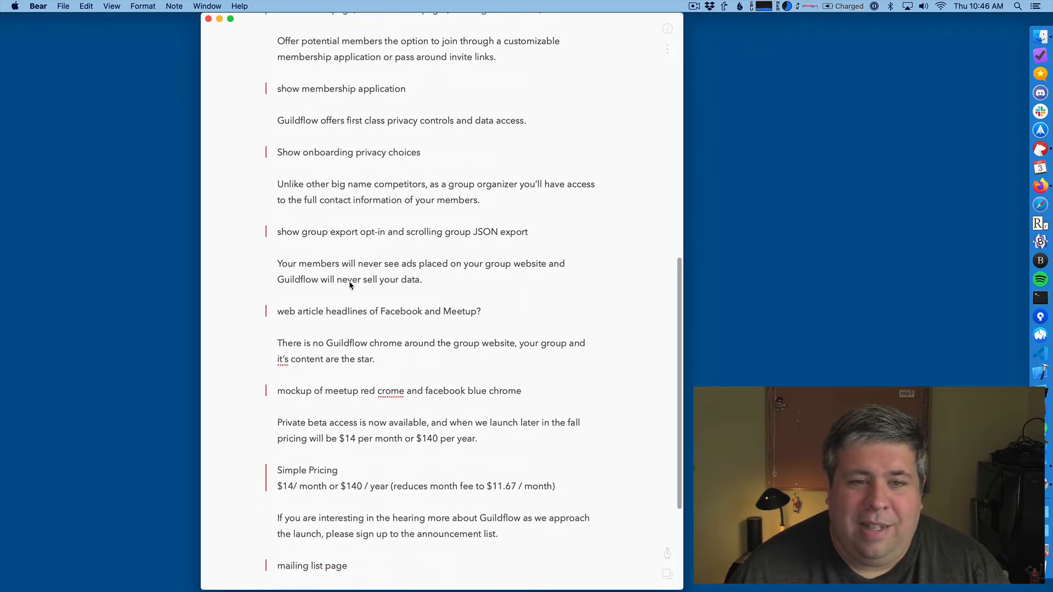
pyautogui.scroll(15, 349, 280)
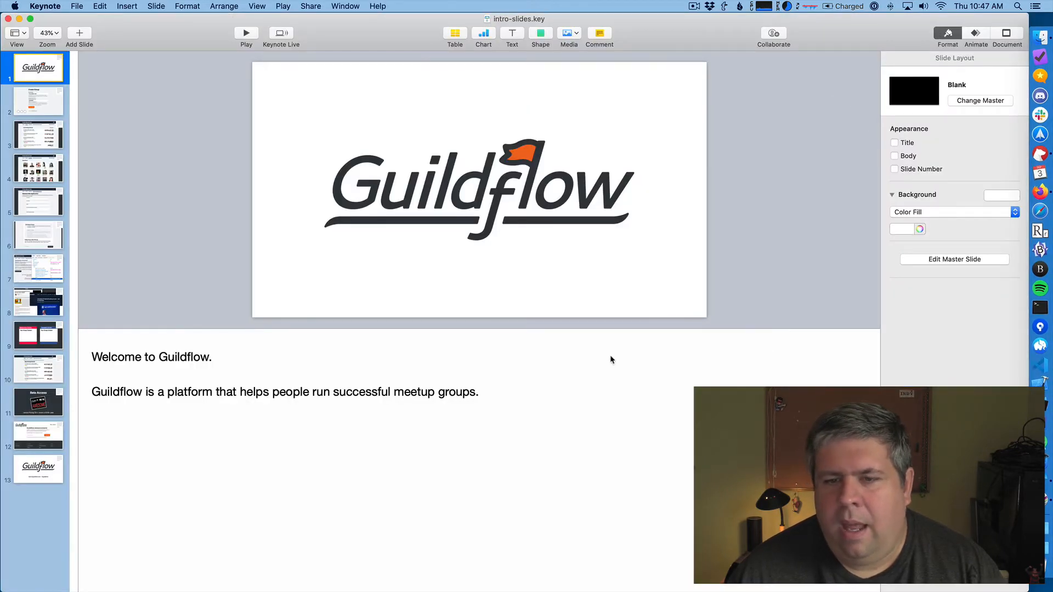
# - In Keynote's intro-slides.key, enlarge the slide canvas above the presenter notes and preview the Philly Movie Club text's build-in animation on slide 2
pyautogui.moveTo(604, 328); pyautogui.dragTo(607, 434)
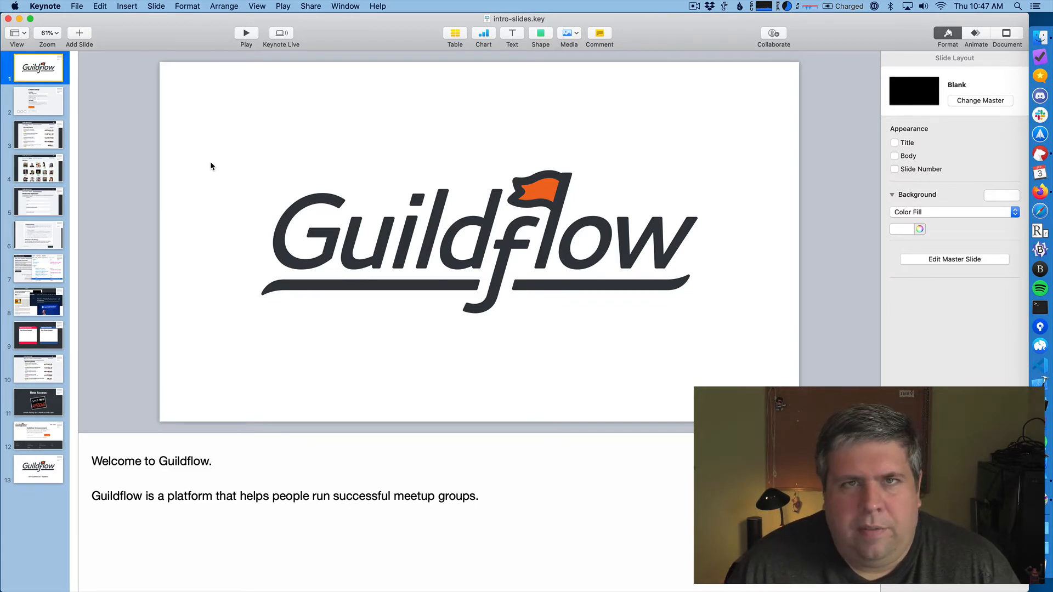
pyautogui.click(38, 97)
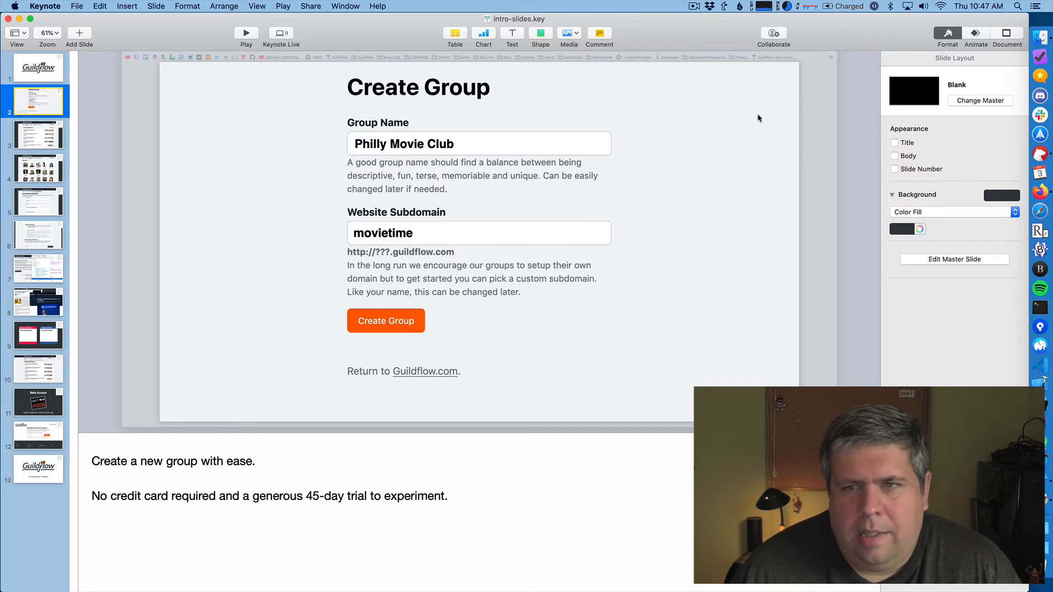
pyautogui.click(416, 149)
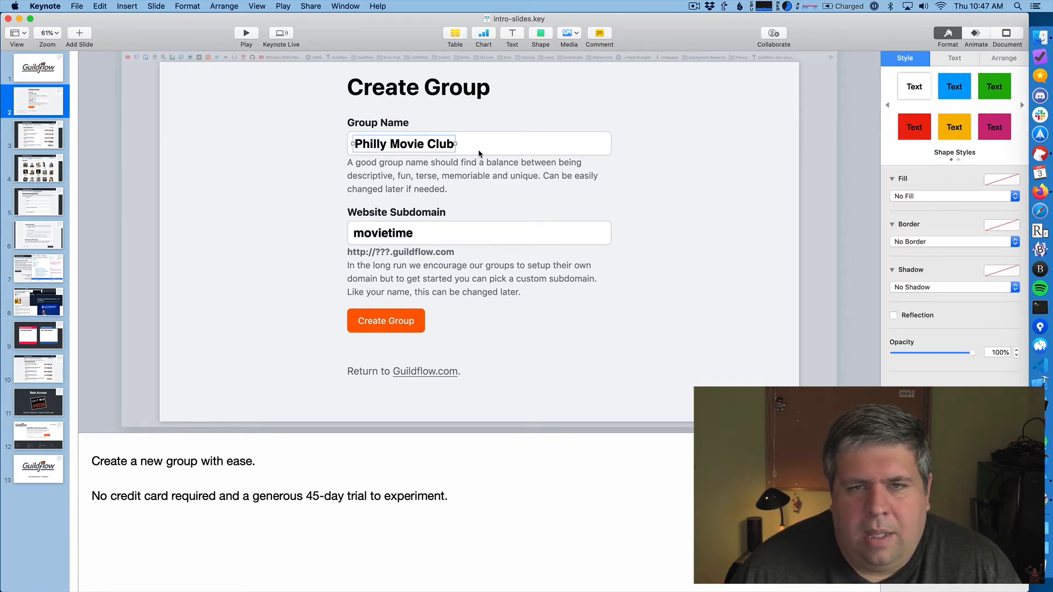
pyautogui.click(976, 36)
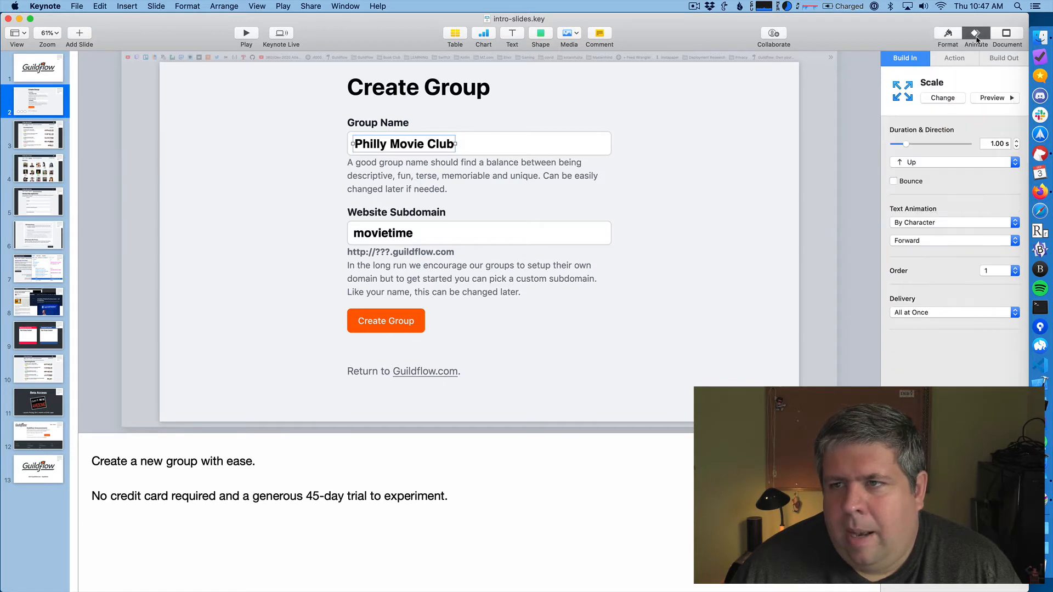
pyautogui.click(985, 99)
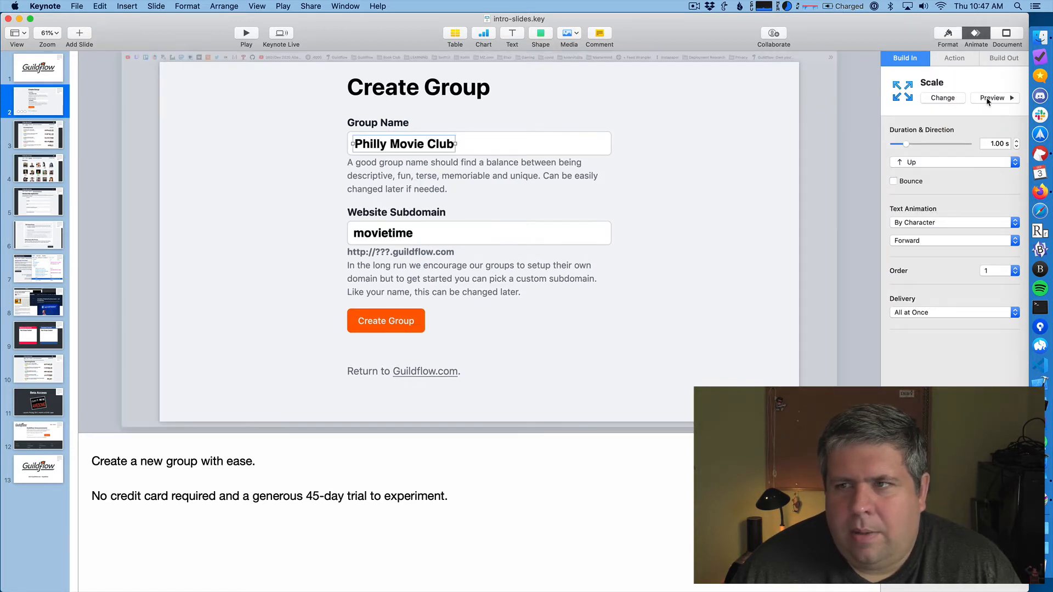
pyautogui.click(987, 100)
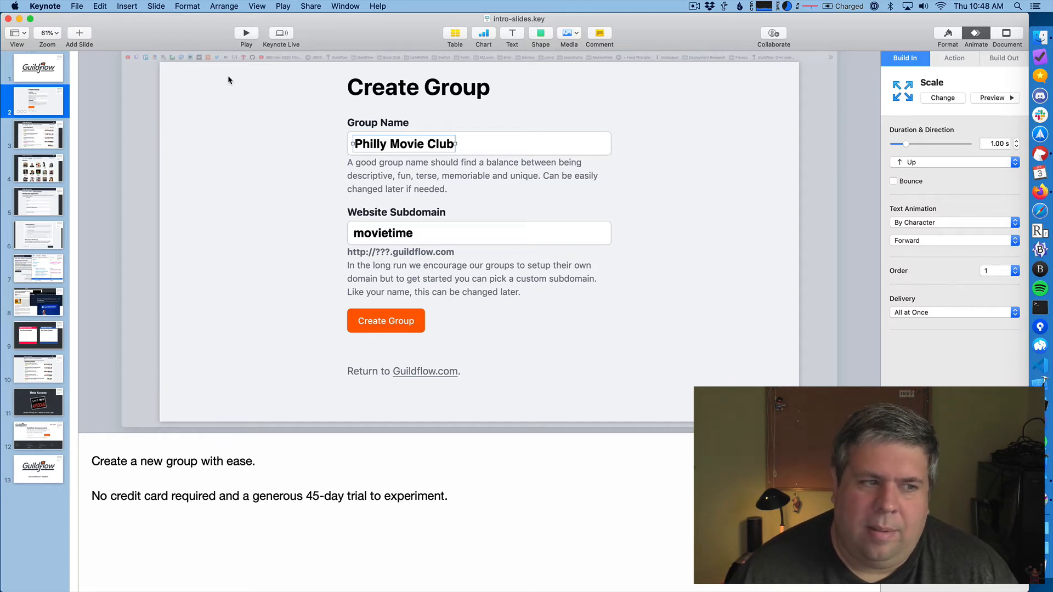
# - Look through slides 3 to 6 and slide 8 with their presenter notes
pyautogui.click(43, 138)
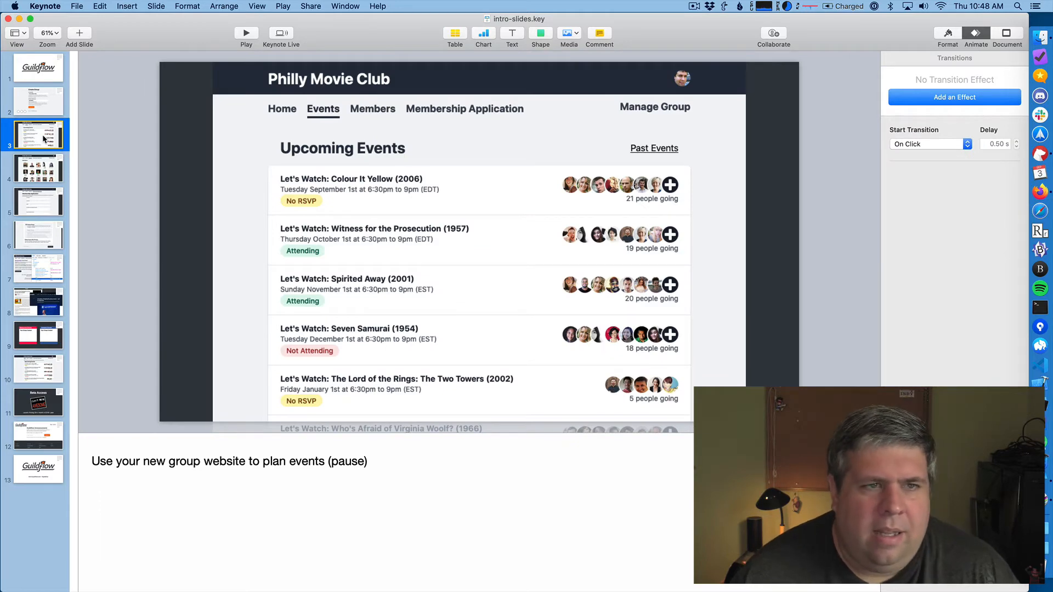
pyautogui.click(42, 169)
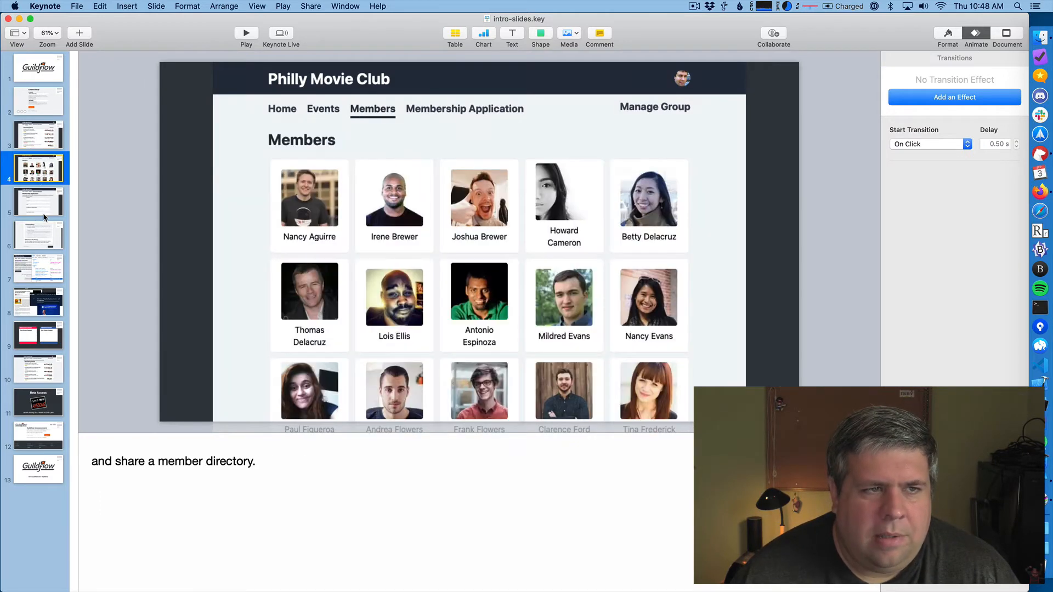
pyautogui.click(43, 213)
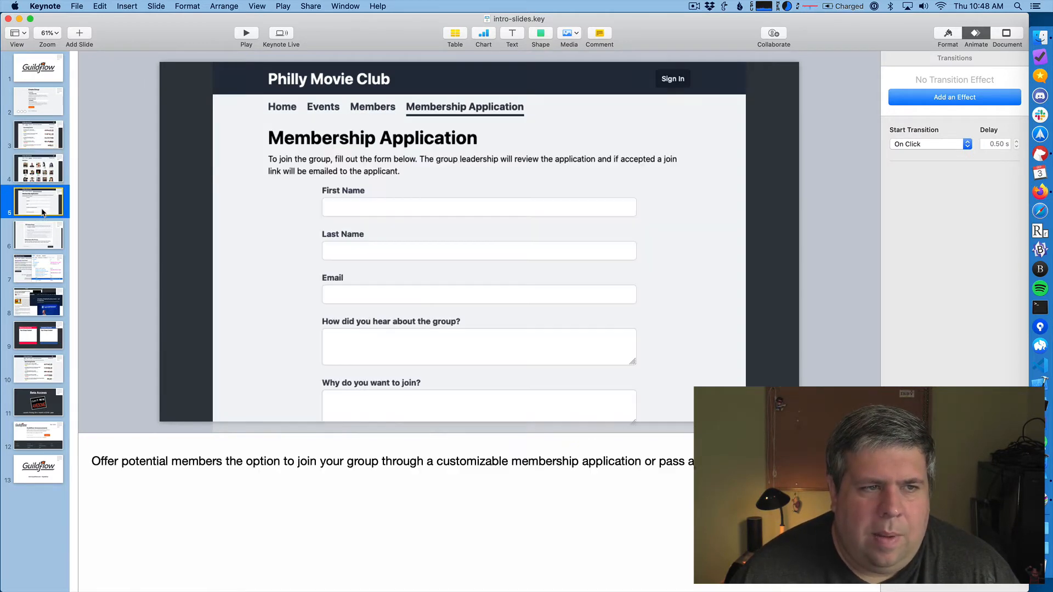
pyautogui.click(40, 243)
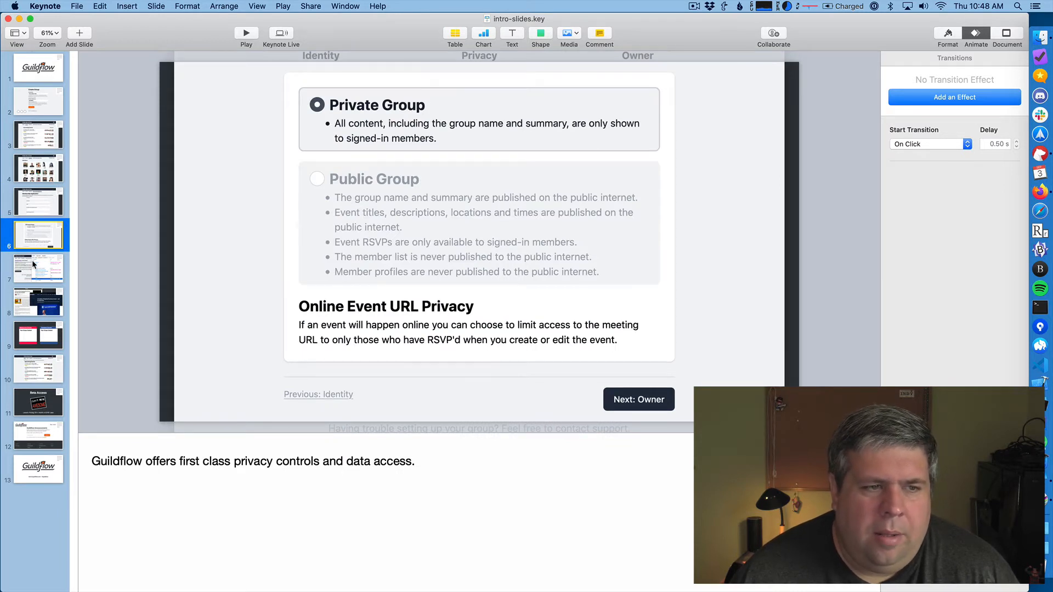
pyautogui.click(41, 301)
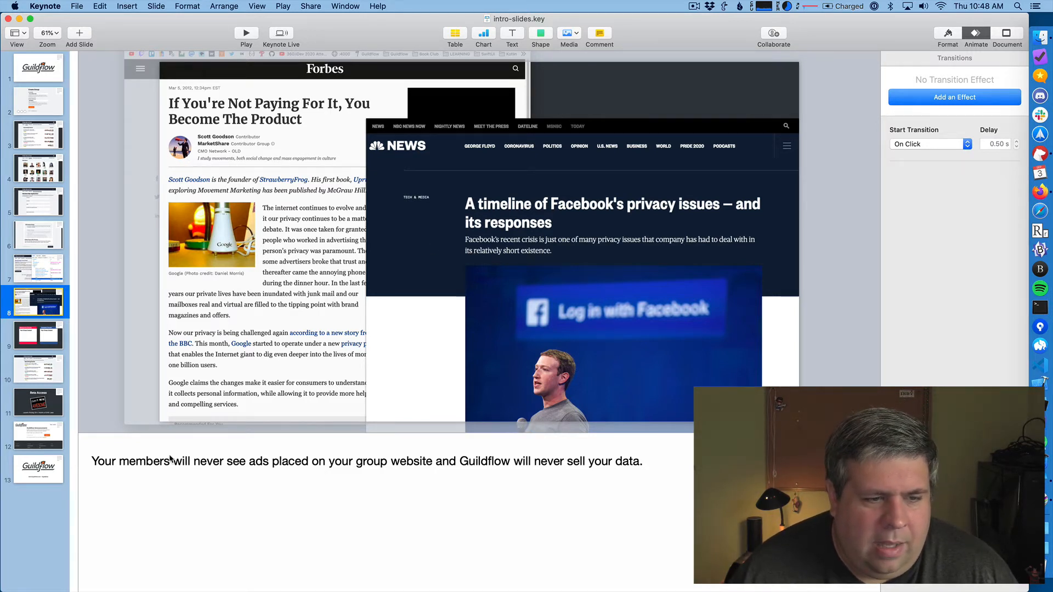
pyautogui.click(170, 462)
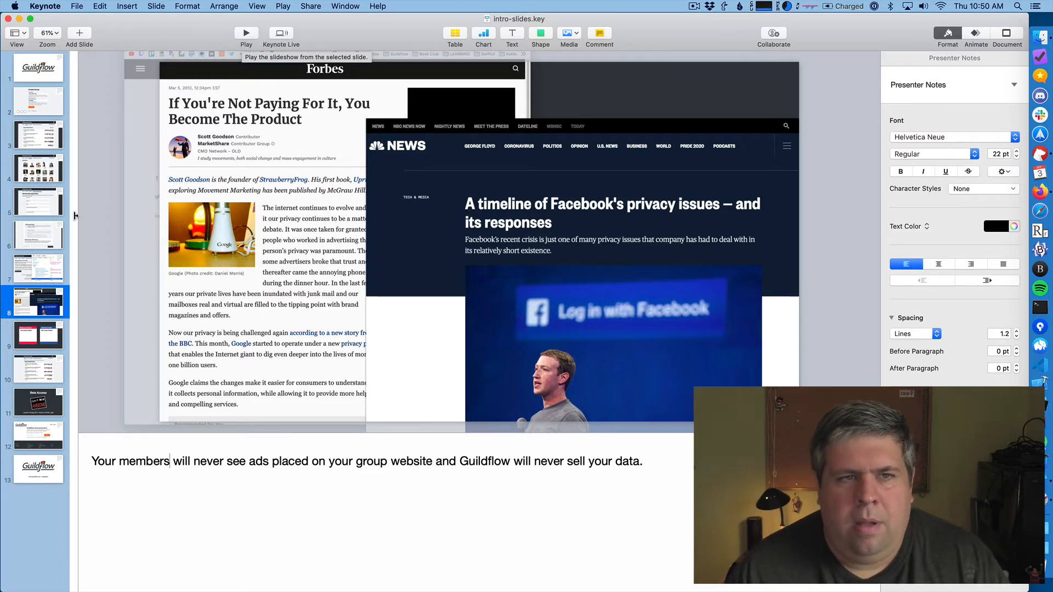
# - Minimize the slide deck, switch to the demo-edit project in ScreenFlow, and minimize the Bear note after bringing it up
pyautogui.click(20, 18)
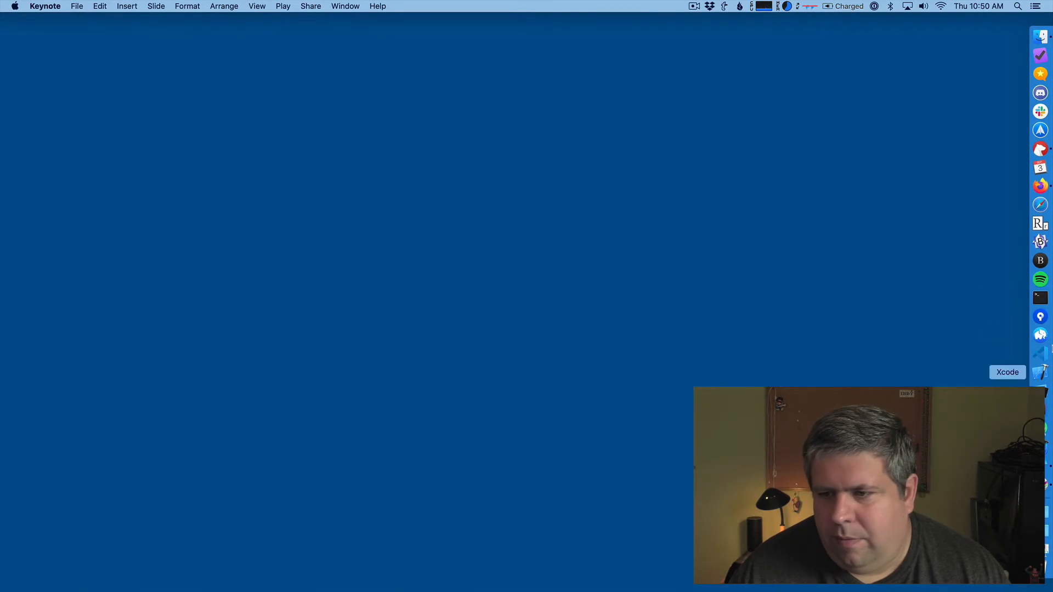
pyautogui.click(1046, 486)
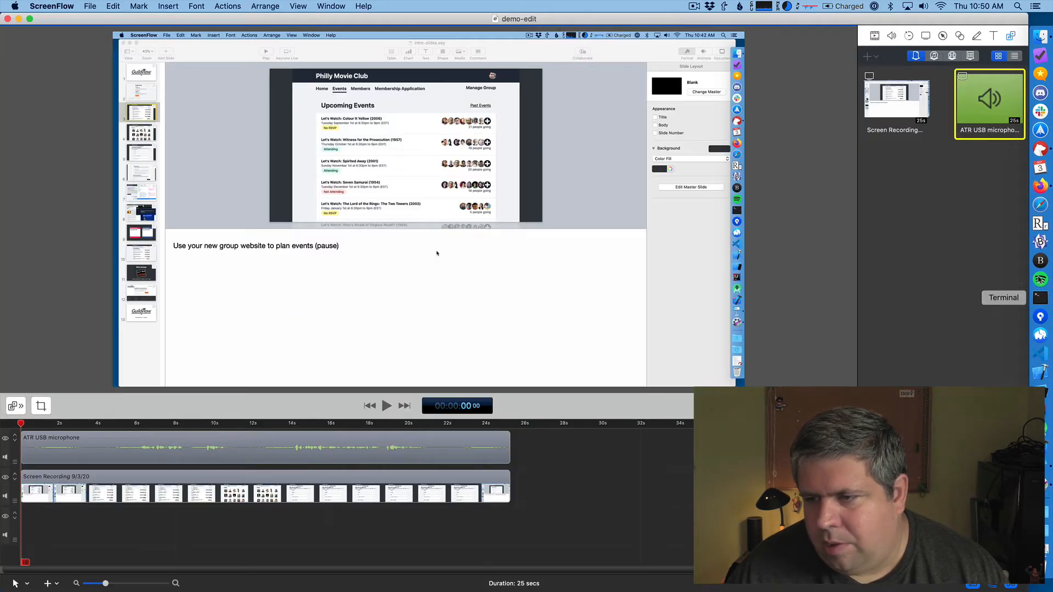
pyautogui.click(1040, 149)
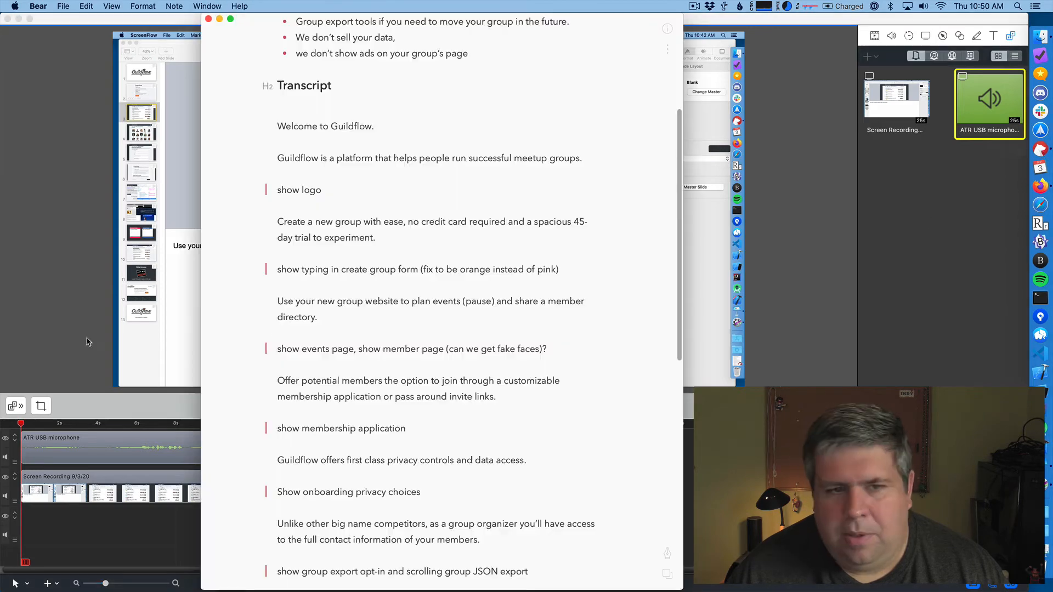
pyautogui.click(219, 19)
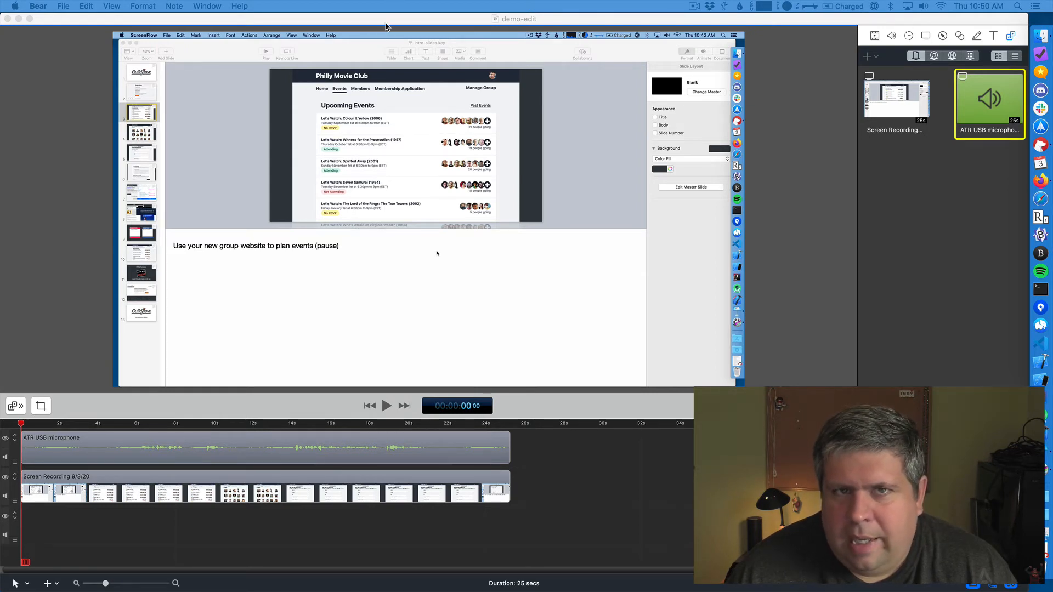
pyautogui.click(975, 5)
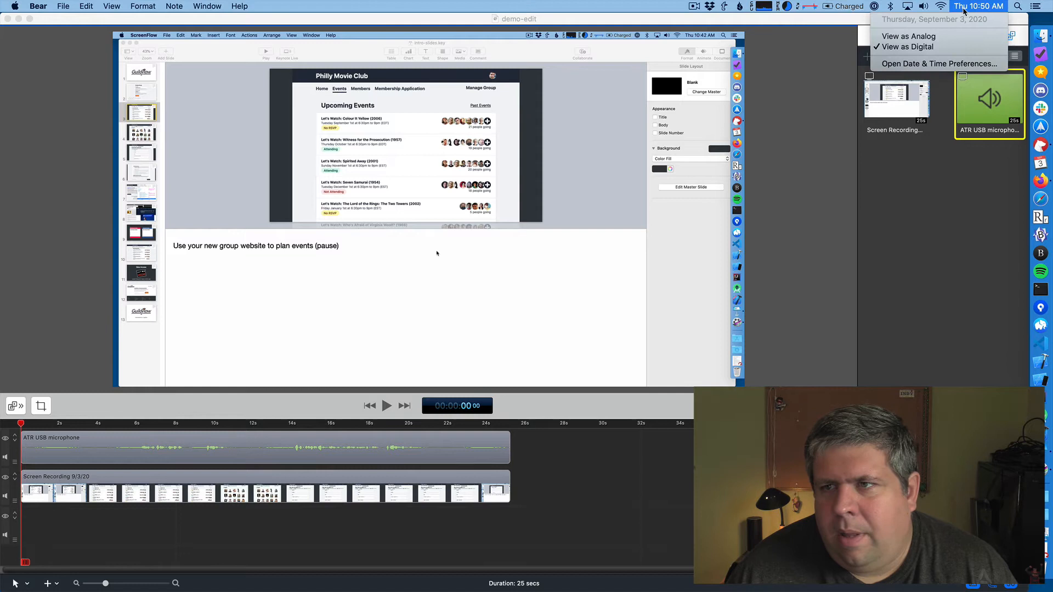
pyautogui.click(994, 6)
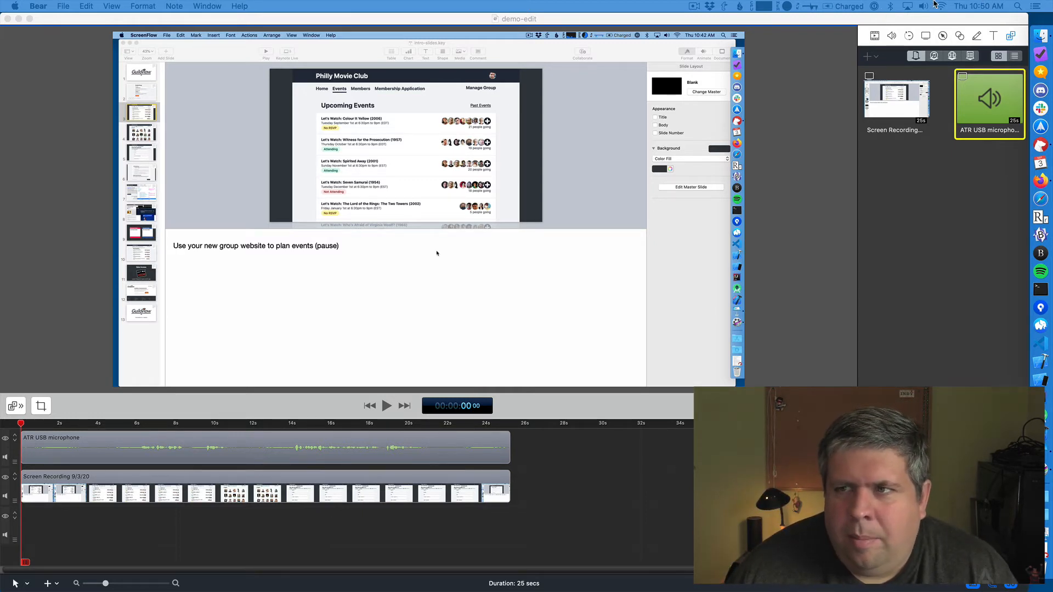
pyautogui.click(982, 5)
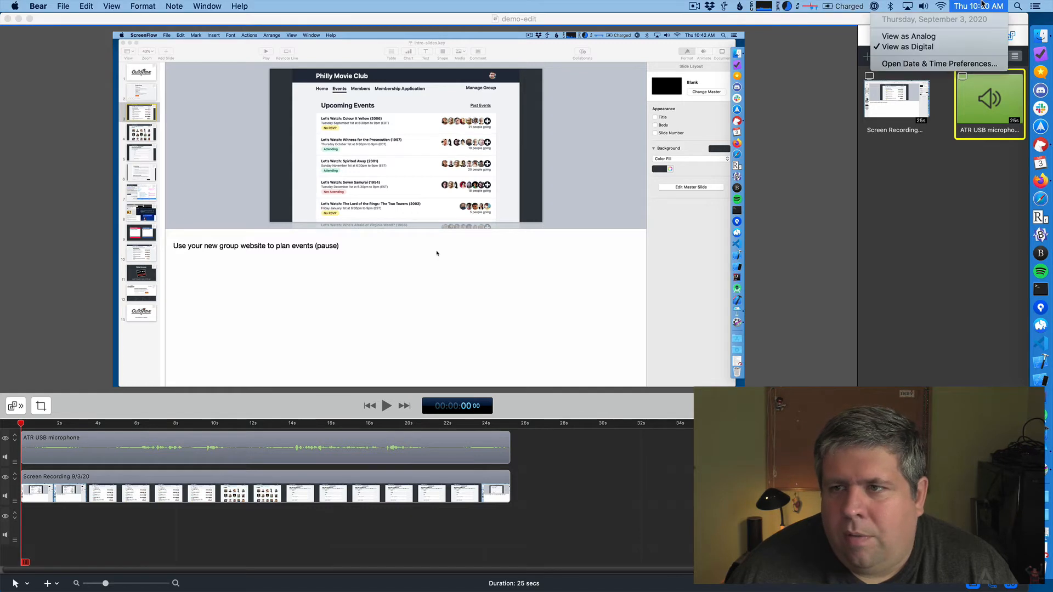
pyautogui.click(976, 35)
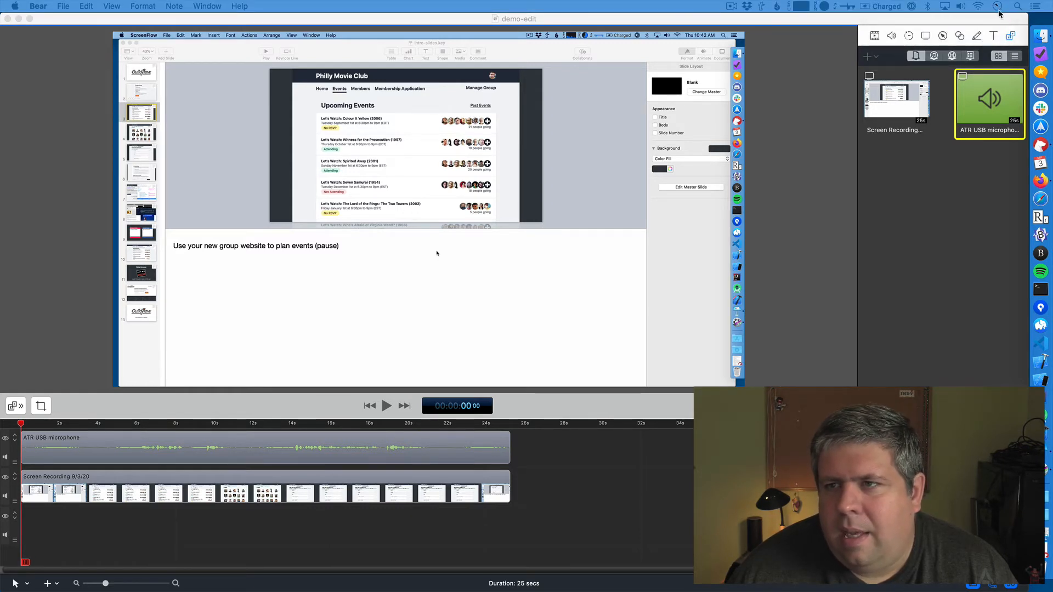
pyautogui.click(997, 6)
pyautogui.click(980, 47)
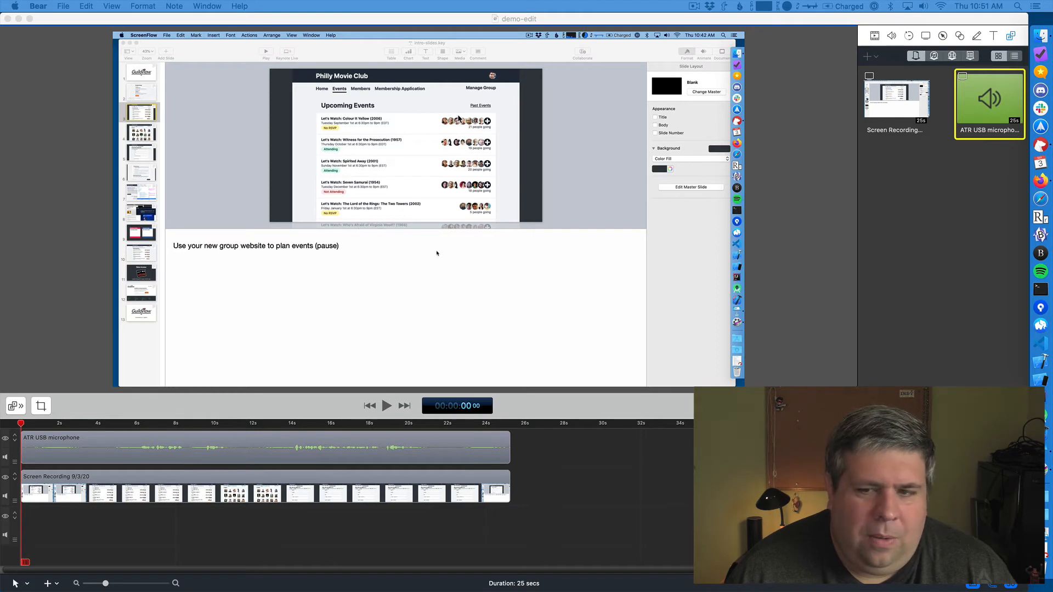
# - Check the LG UltraFine display's resolution in System Preferences, close the preferences, and view ScreenFlow's recording menu
pyautogui.click(152, 21)
pyautogui.click(15, 5)
pyautogui.click(28, 36)
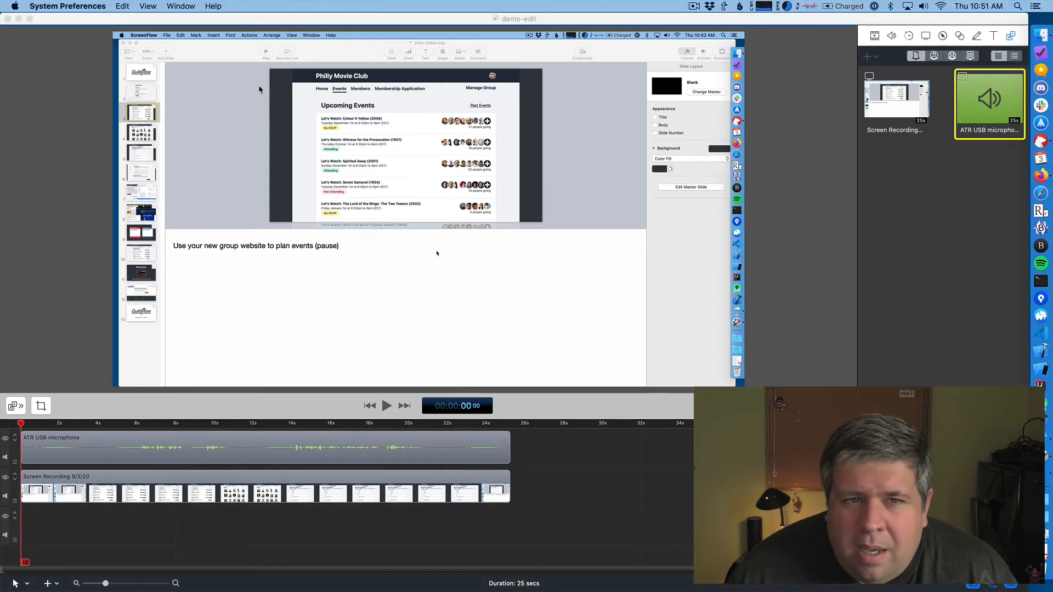
pyautogui.click(357, 371)
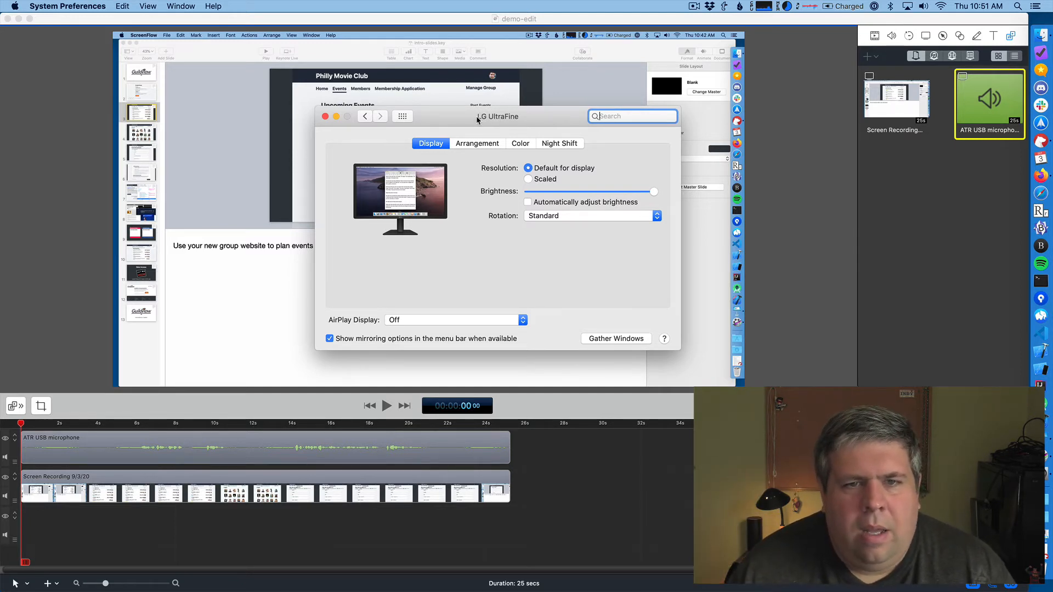
pyautogui.click(325, 116)
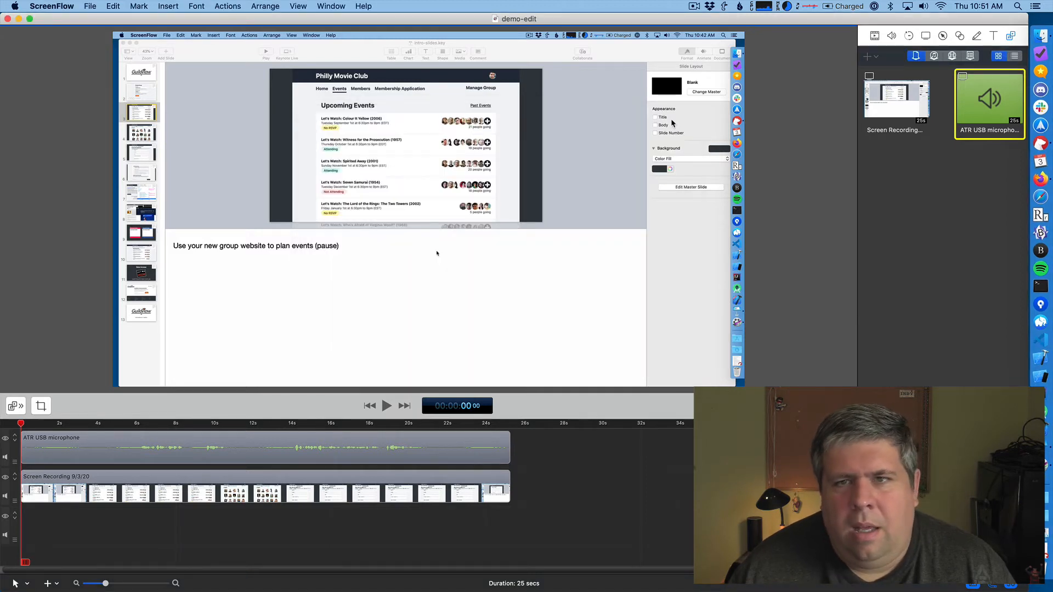
pyautogui.click(689, 3)
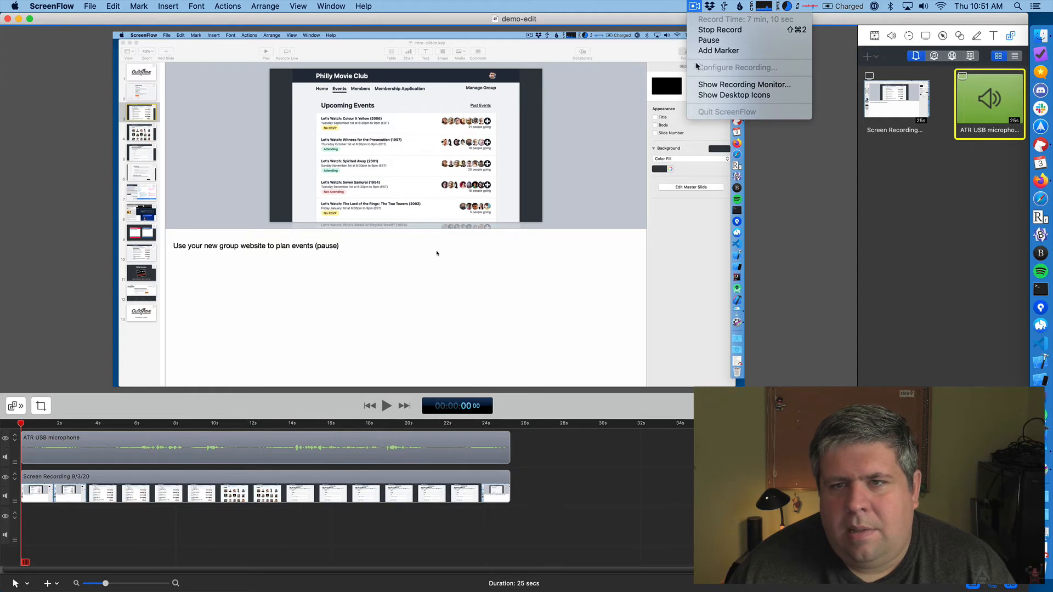
pyautogui.click(666, 20)
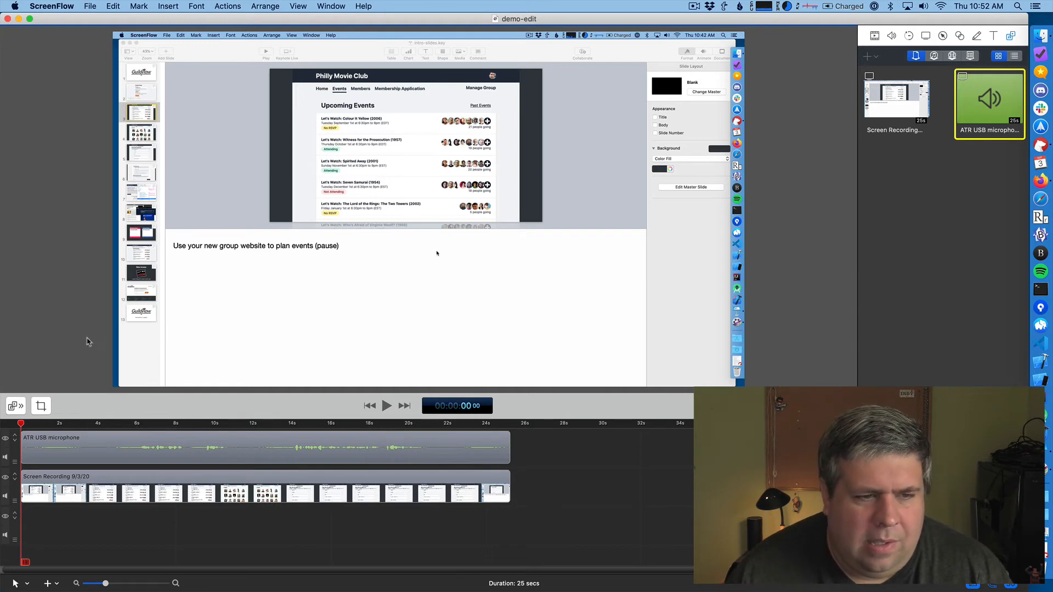
# - Turn on Smooth Volume Levels and Remove Background Noise for the ATR USB microphone clip, with the playhead at 5 seconds
pyautogui.moveTo(20, 424); pyautogui.dragTo(118, 438)
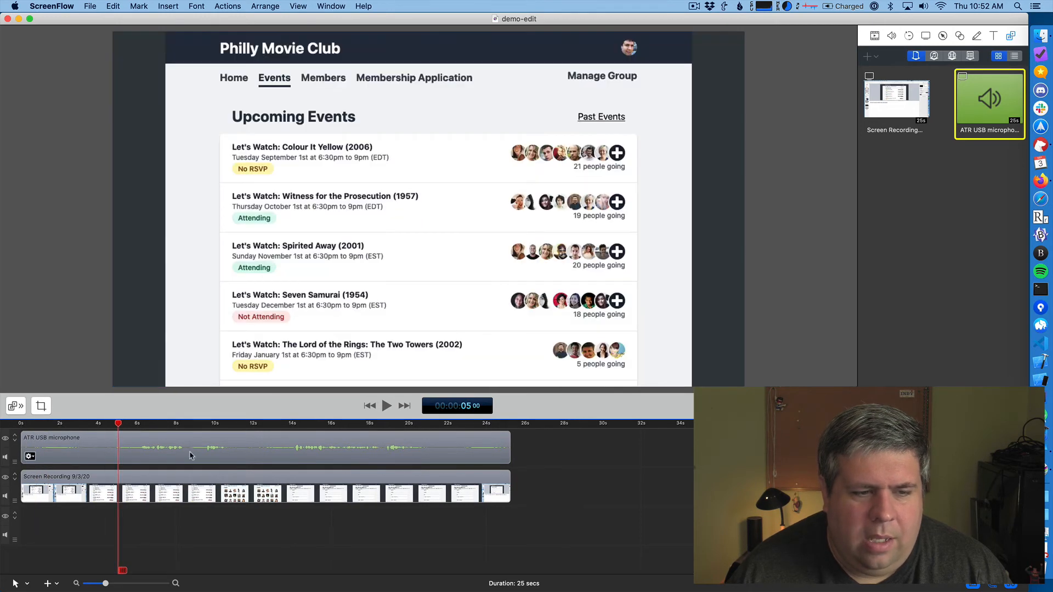
pyautogui.click(122, 438)
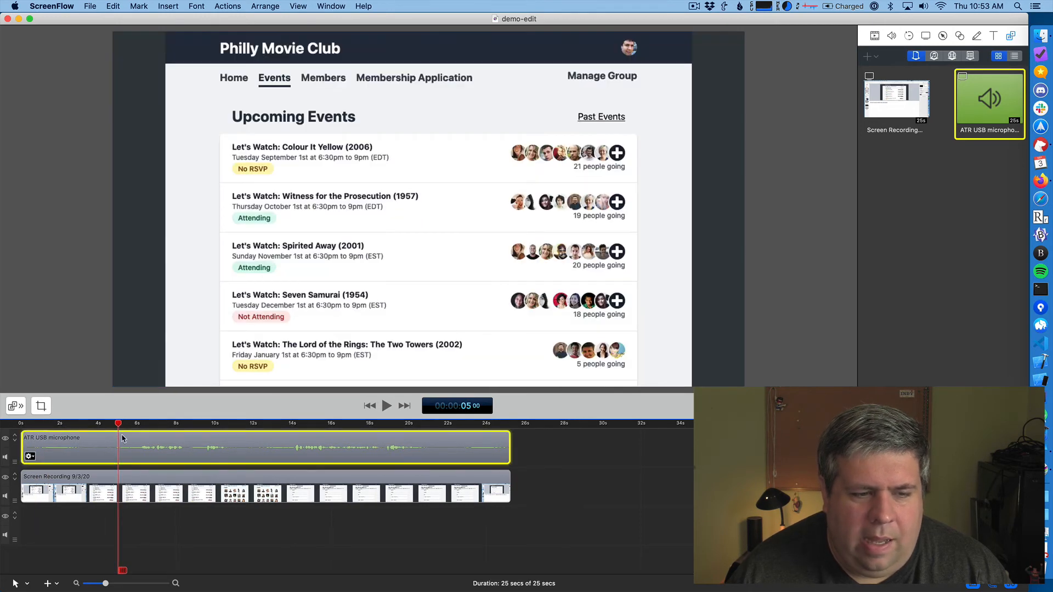
pyautogui.click(892, 36)
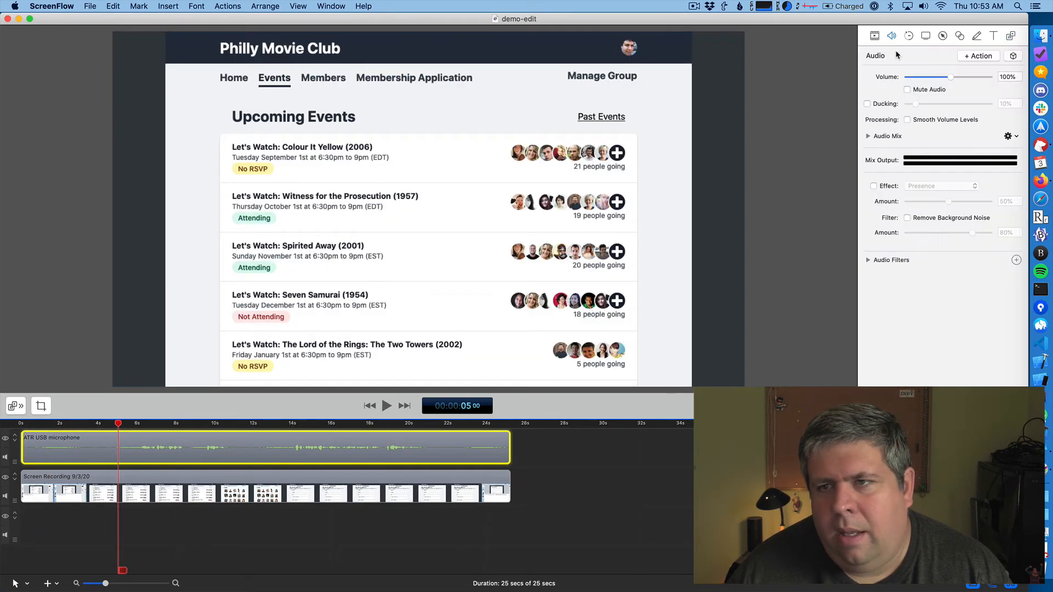
pyautogui.click(907, 119)
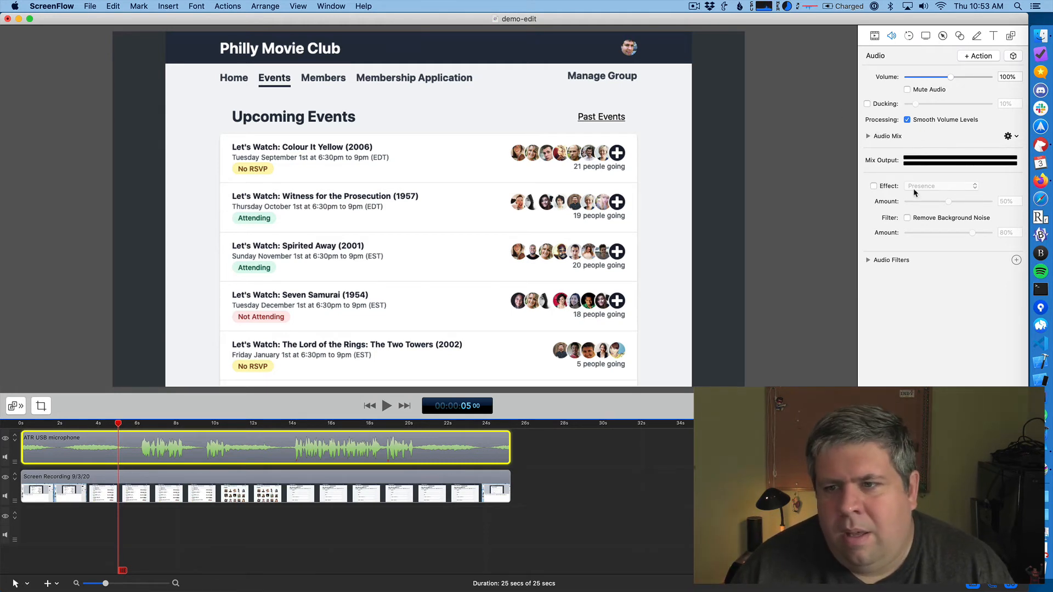
pyautogui.click(907, 218)
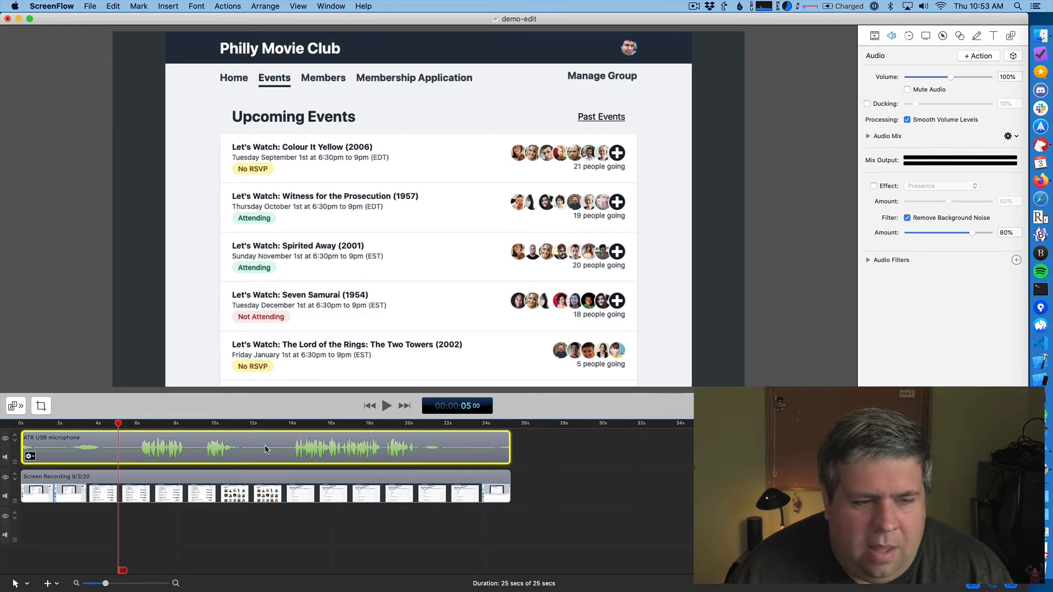
# - Play the timeline from the beginning to about 16 seconds to hear the processed audio
pyautogui.moveTo(118, 423); pyautogui.dragTo(21, 428)
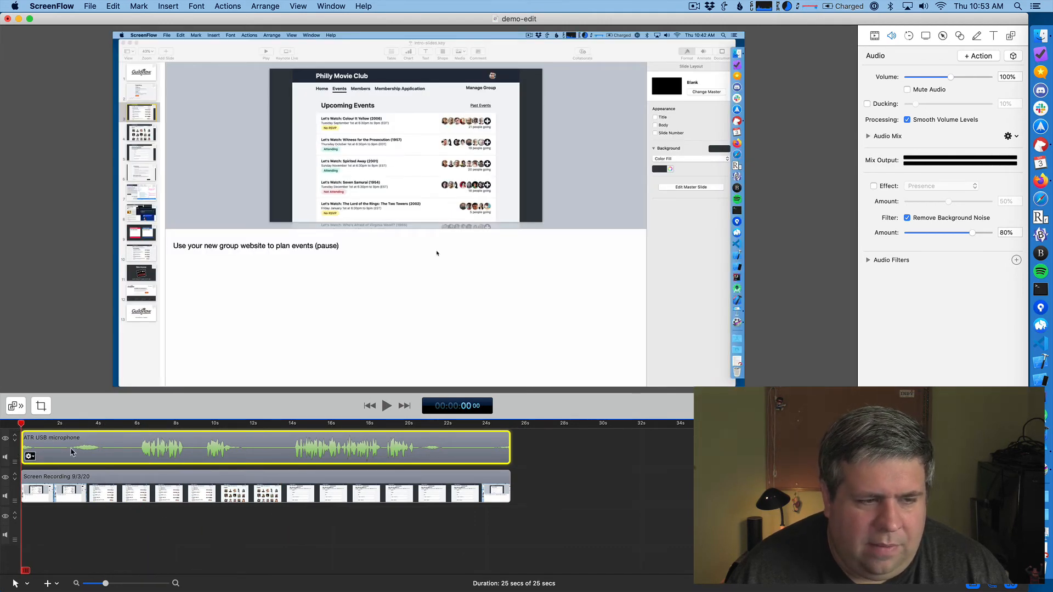
pyautogui.press('space')
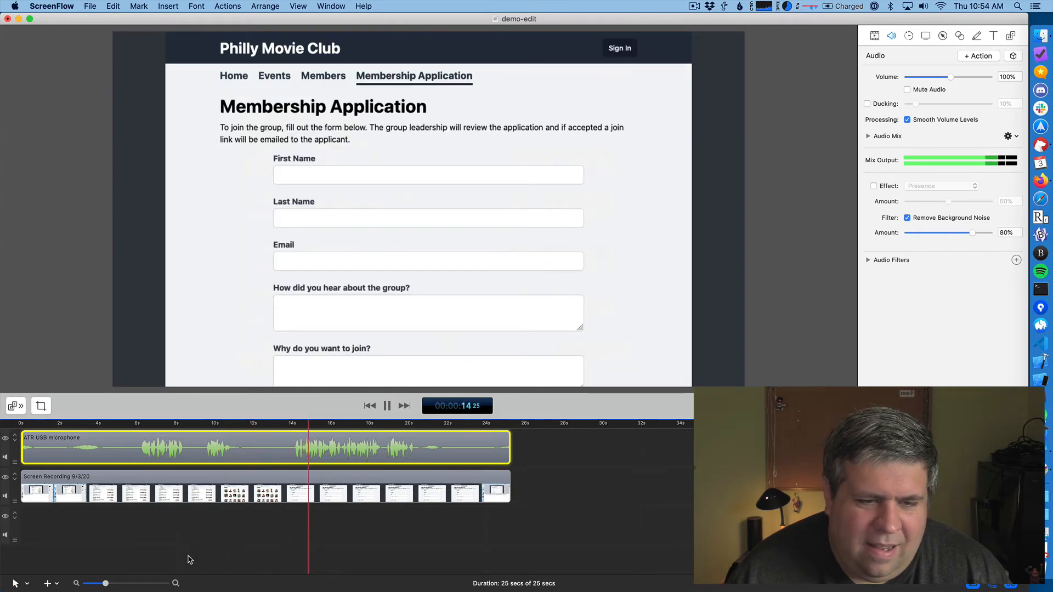
pyautogui.press('space')
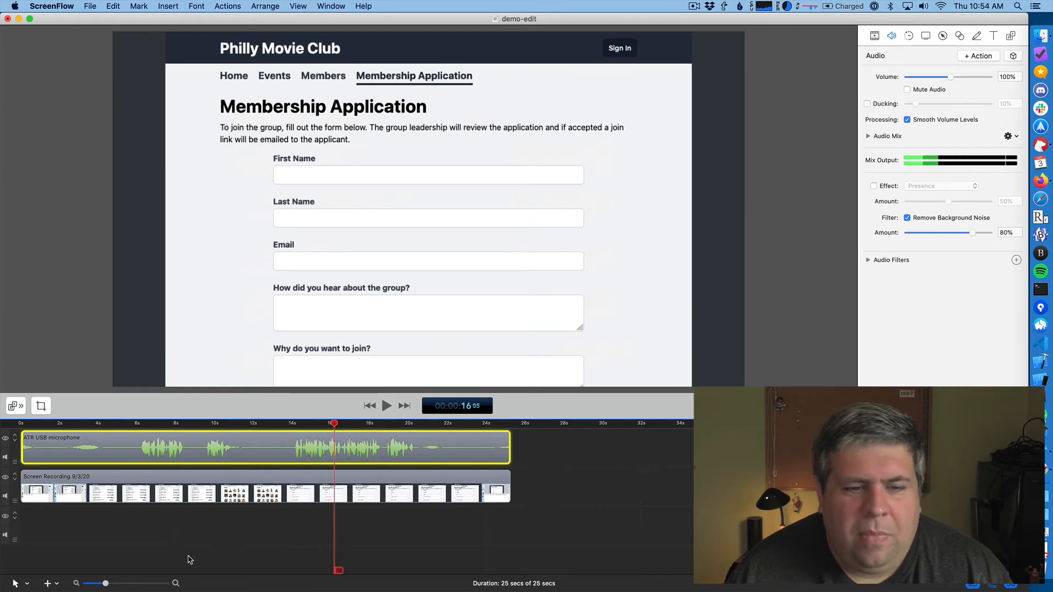
# - Ripple delete the first 6 seconds of the timeline, up to where the speech begins
pyautogui.click(137, 423)
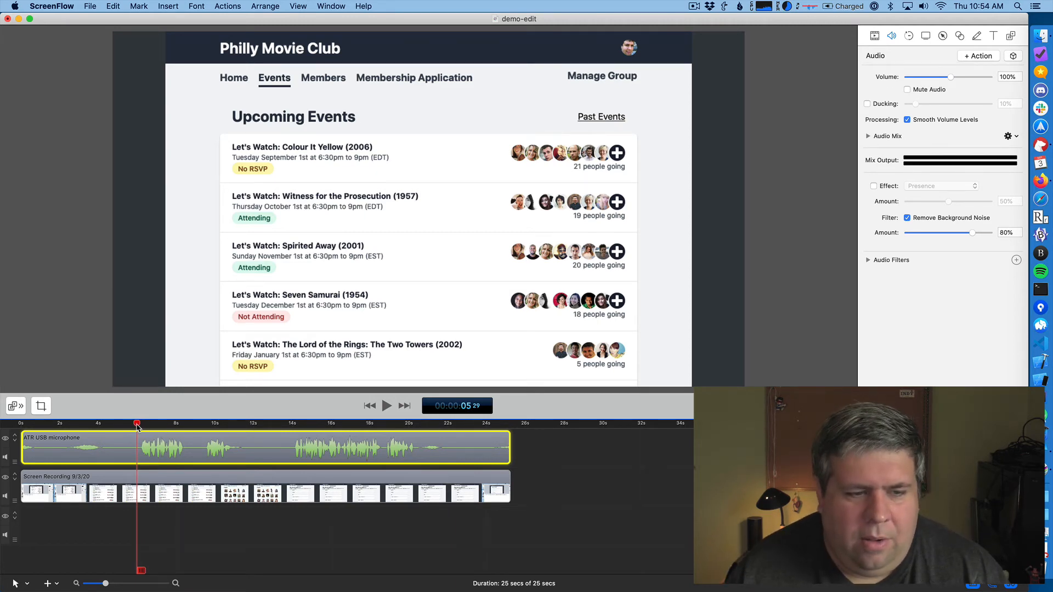
pyautogui.moveTo(137, 425); pyautogui.dragTo(21, 425)
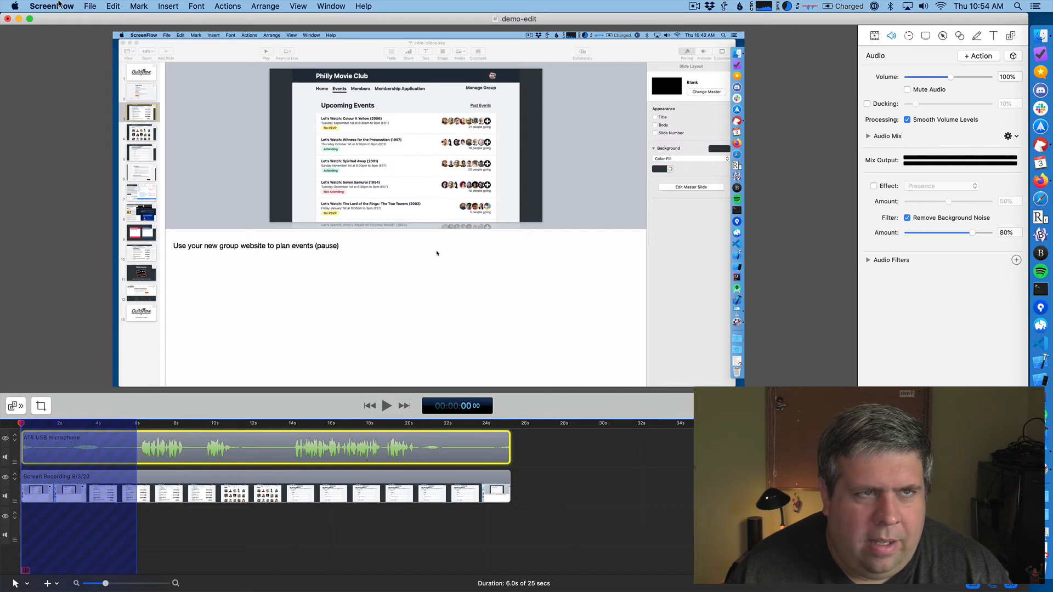
pyautogui.click(99, 5)
pyautogui.moveTo(113, 6)
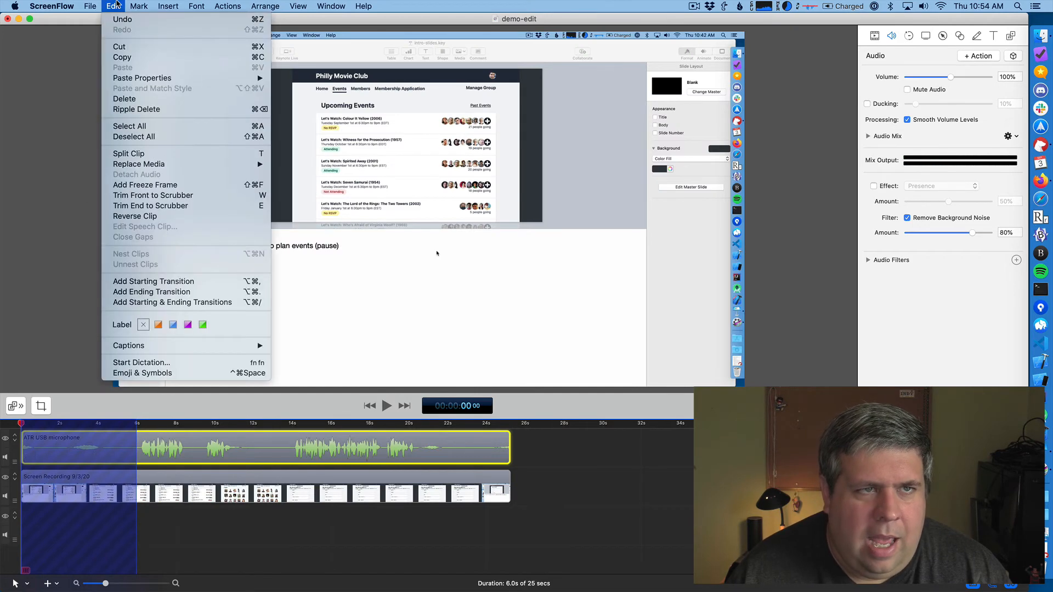
pyautogui.click(154, 111)
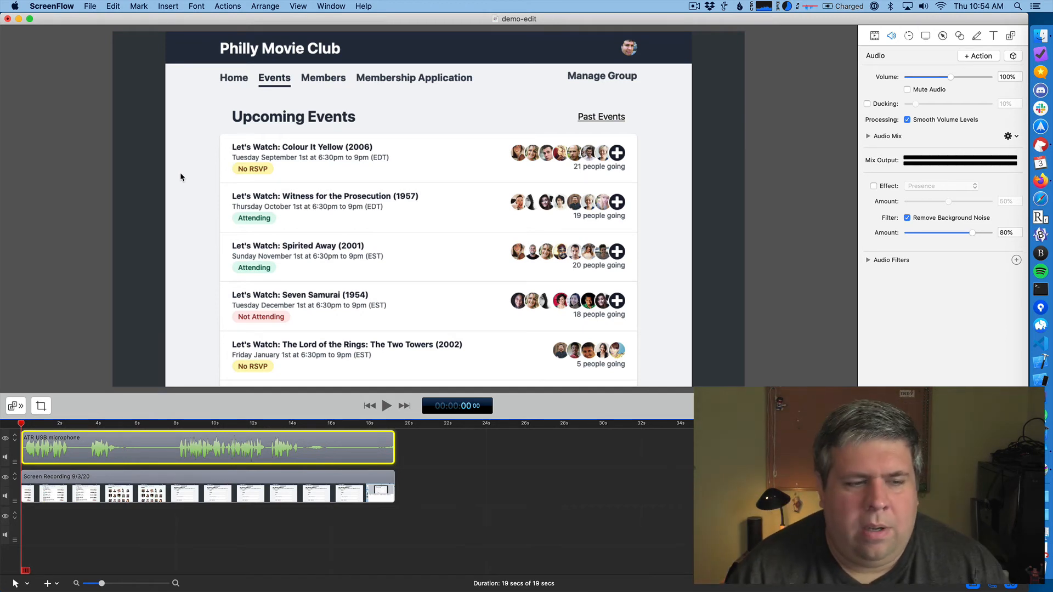
# - Ripple delete the 1-second pause after the first spoken phrase, from about 2.5 to 3.5 seconds
pyautogui.click(69, 423)
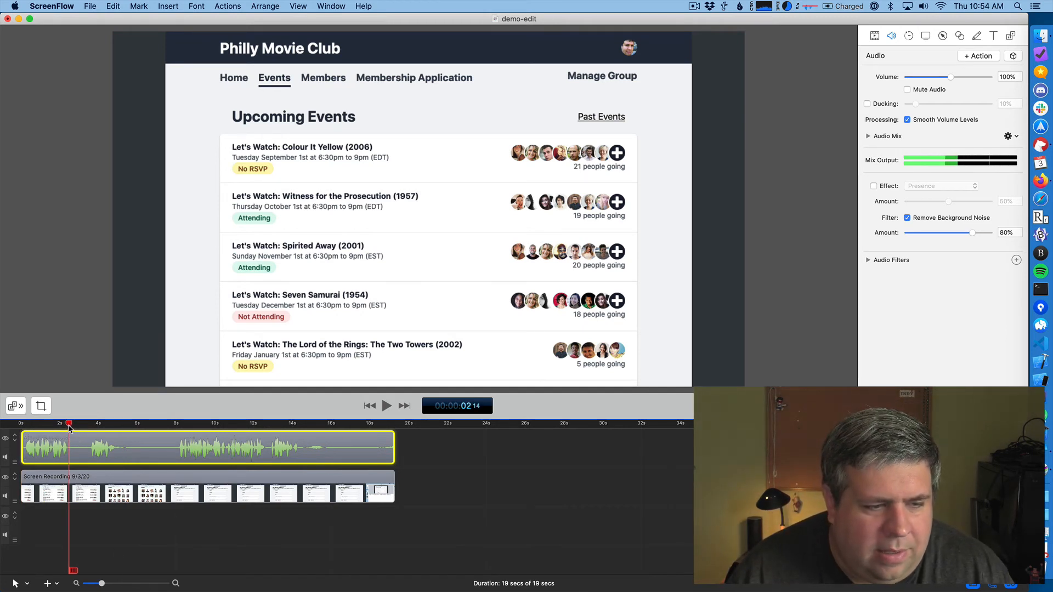
pyautogui.moveTo(69, 427); pyautogui.dragTo(89, 430)
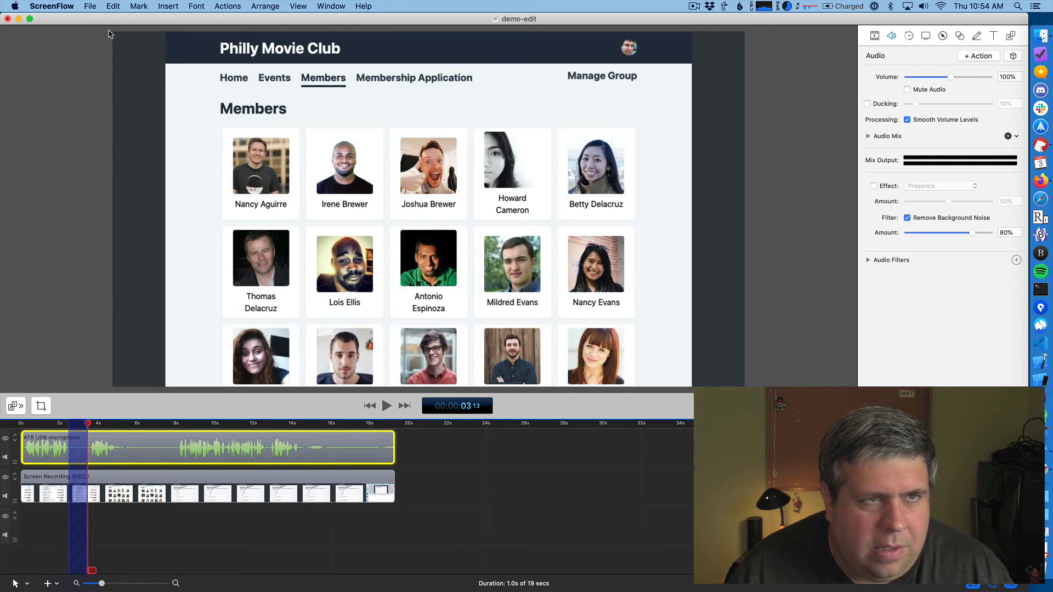
pyautogui.click(108, 7)
pyautogui.click(108, 532)
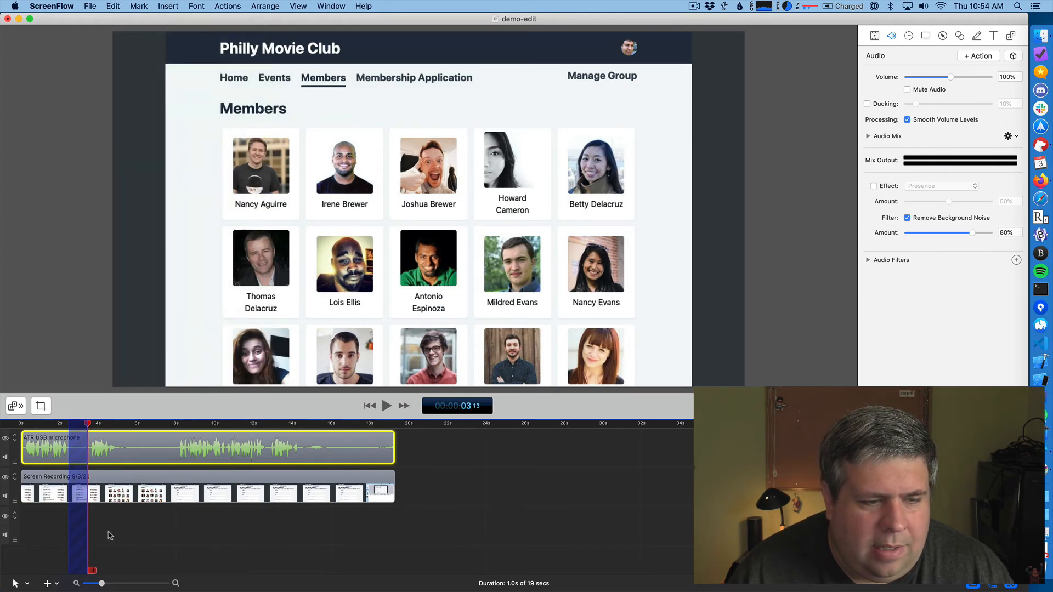
pyautogui.press('super+BackSpace')
# - Ripple delete the 2.2-second pause after the second spoken phrase, ending just before the Membership Application speech
pyautogui.click(101, 425)
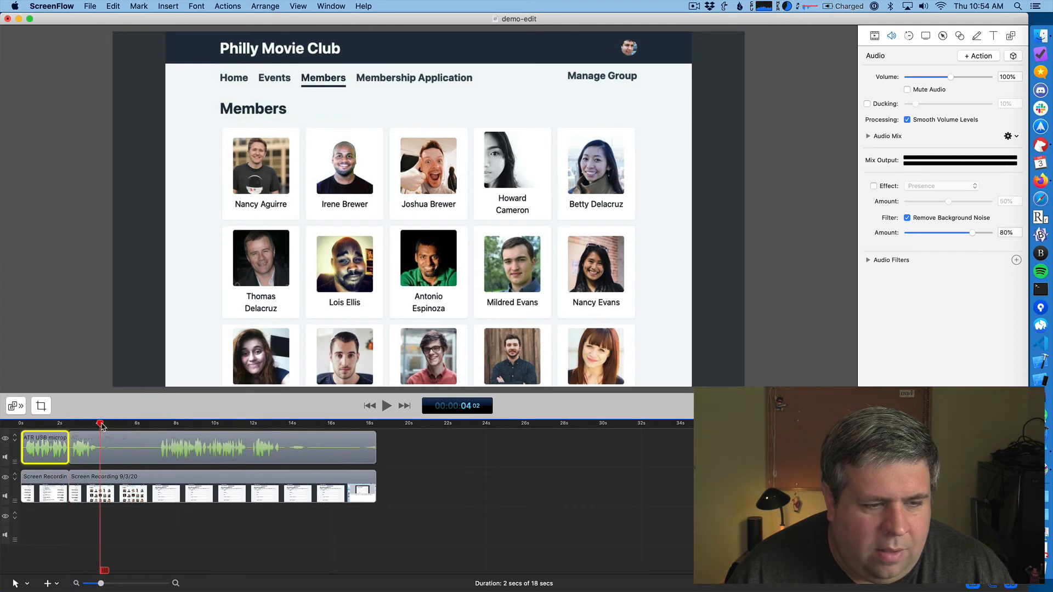
pyautogui.moveTo(102, 426); pyautogui.dragTo(154, 428)
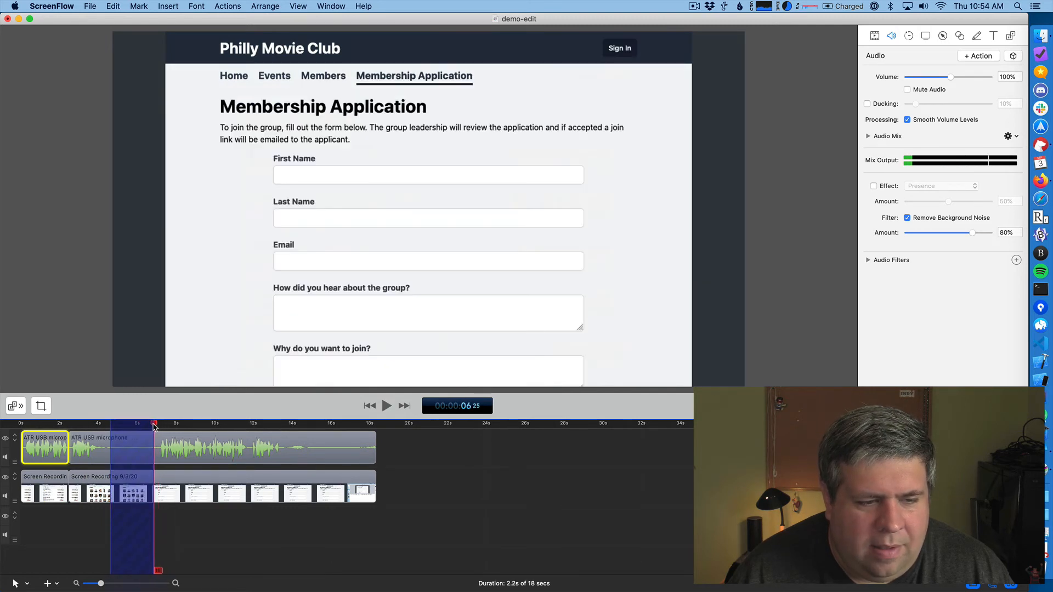
pyautogui.click(117, 8)
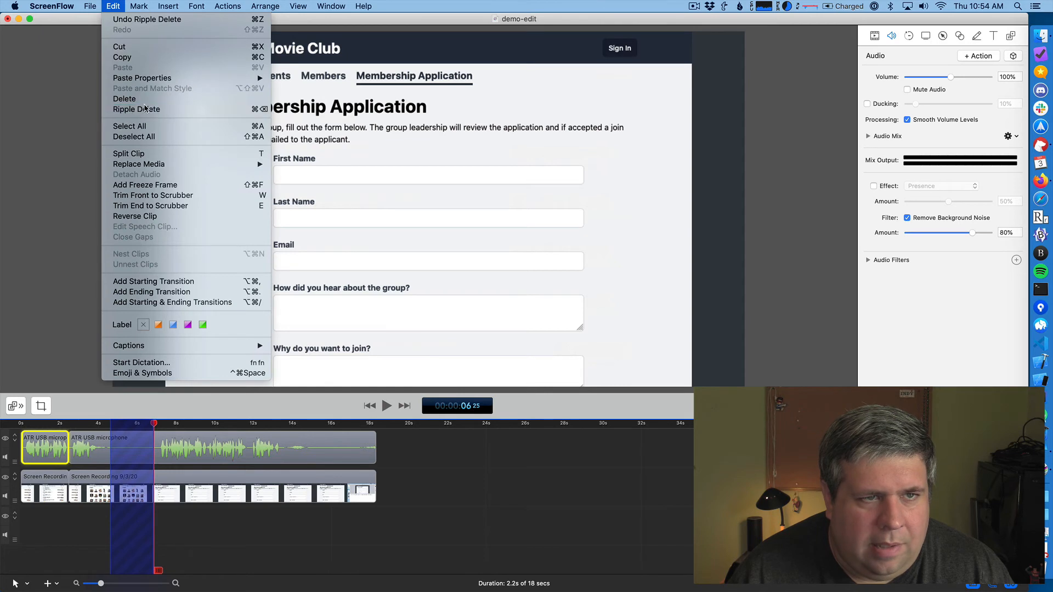
pyautogui.click(270, 472)
pyautogui.press('super+BackSpace')
# - Play the end of the speech to find the cut point, and ripple delete the last 4.6 seconds of the timeline
pyautogui.moveTo(111, 427); pyautogui.dragTo(225, 427)
pyautogui.press('space')
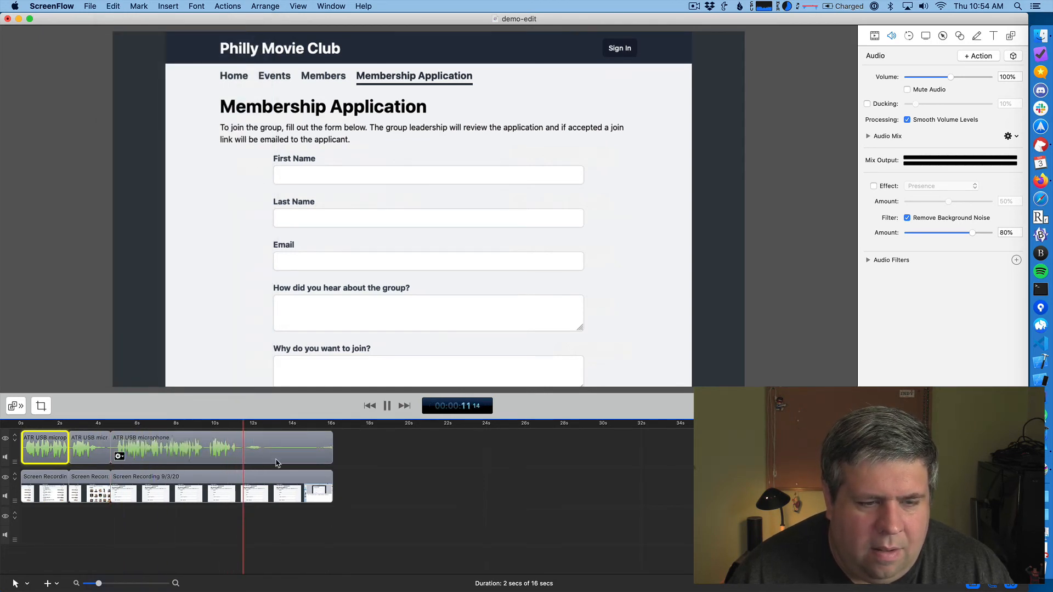
pyautogui.click(208, 424)
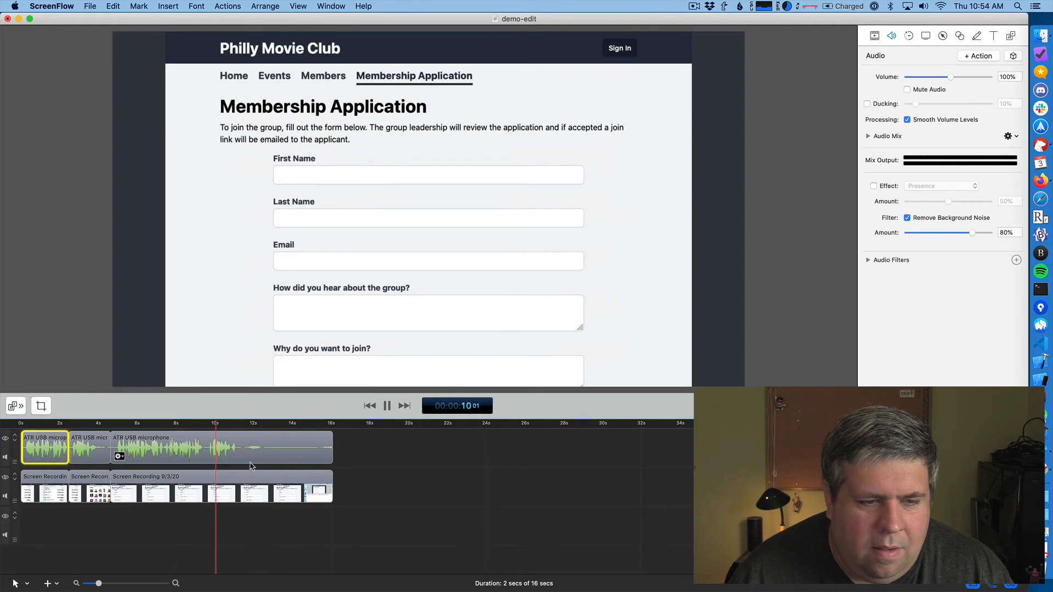
pyautogui.press('space')
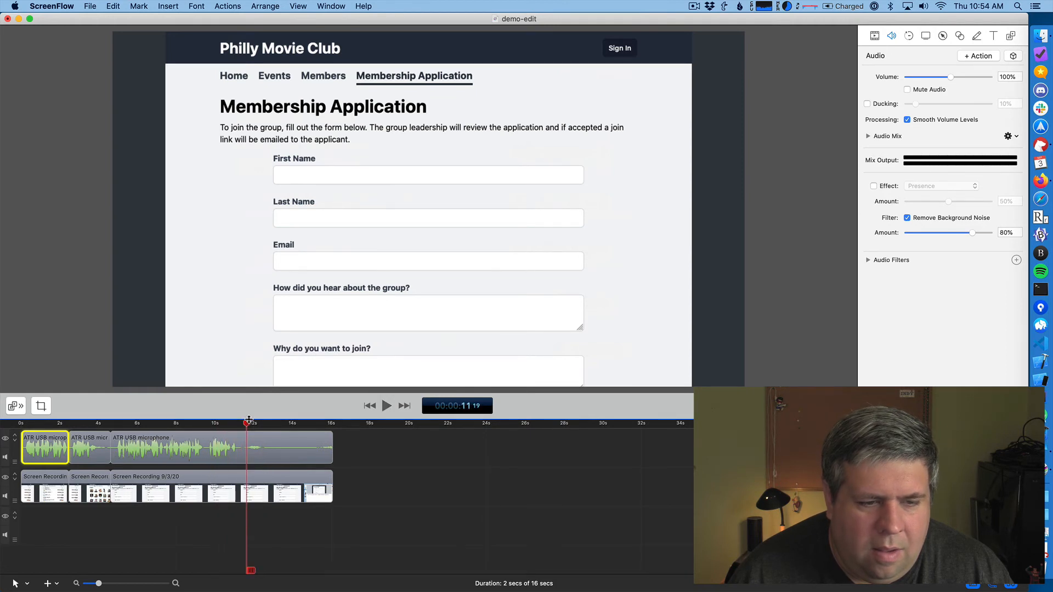
pyautogui.moveTo(246, 426); pyautogui.dragTo(332, 427)
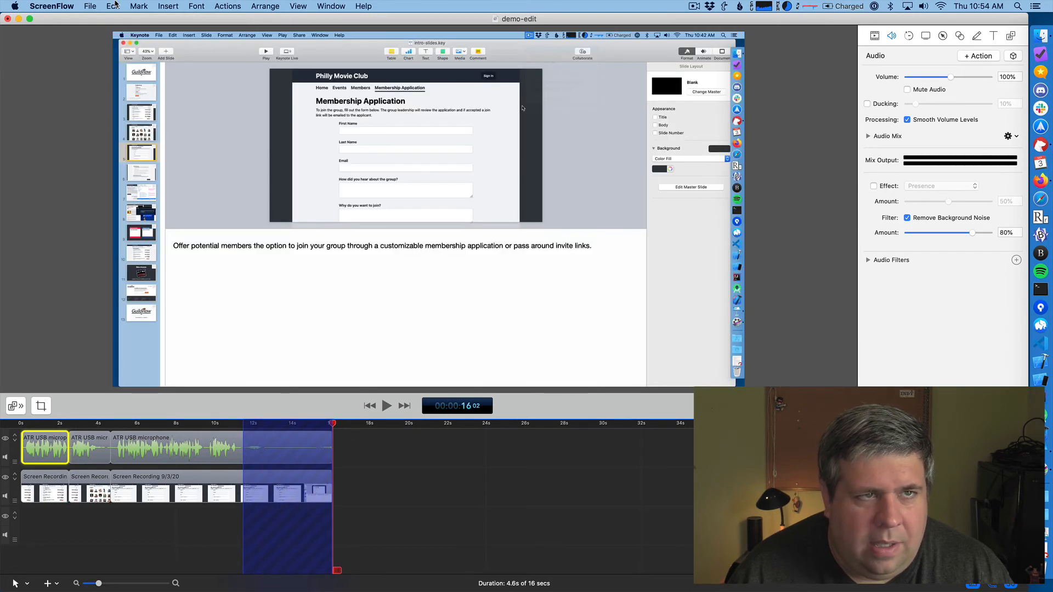
pyautogui.click(113, 6)
pyautogui.click(145, 113)
# - Add an ending transition to the last microphone and screen recording clips together, play back the fade-out, and deselect them
pyautogui.click(190, 454)
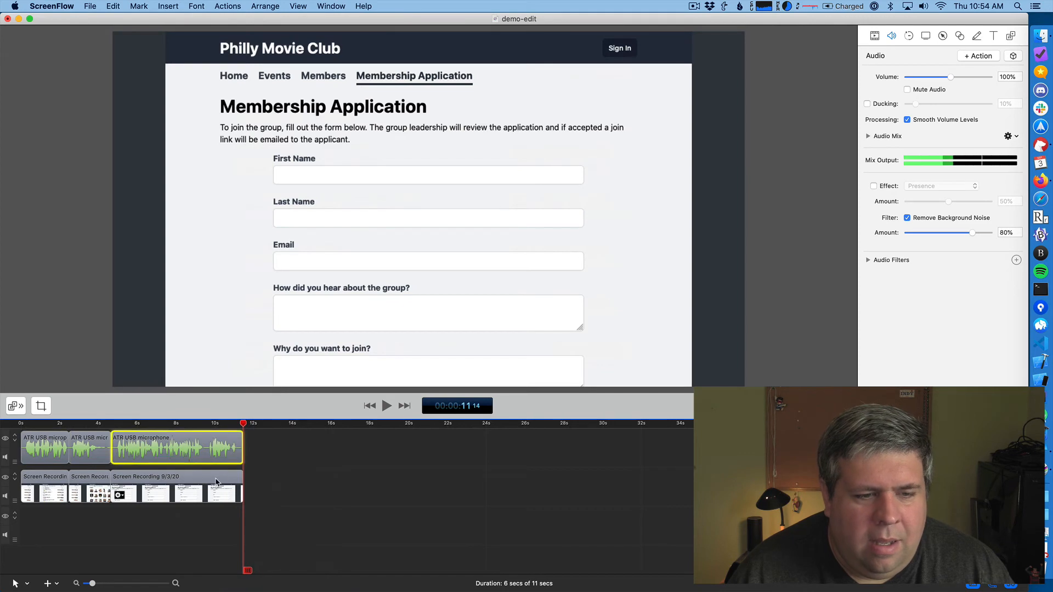
pyautogui.keyDown('shift'); pyautogui.click(216, 480); pyautogui.keyUp('shift')
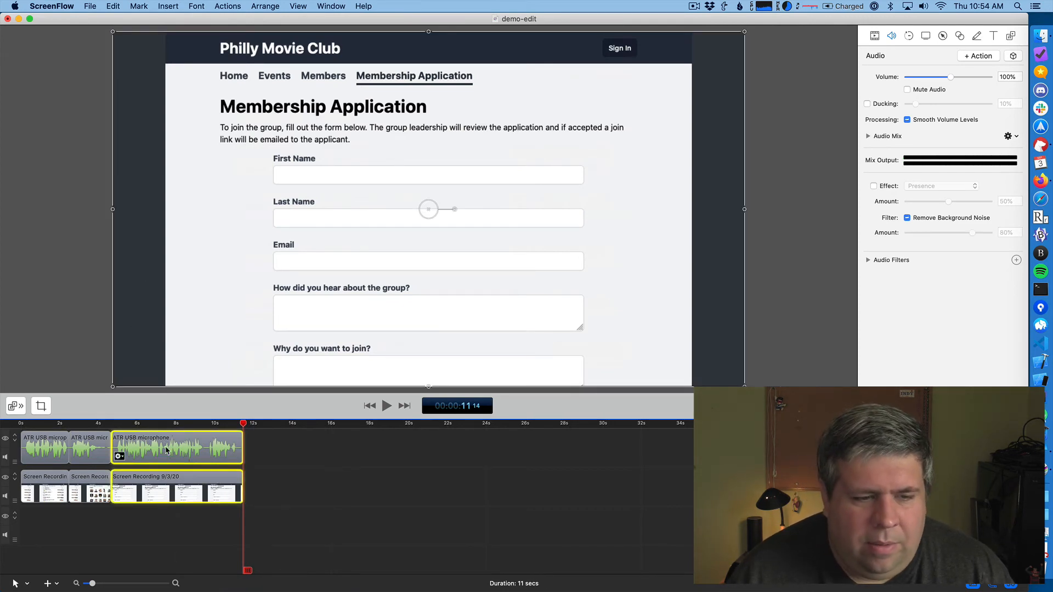
pyautogui.rightClick(204, 450)
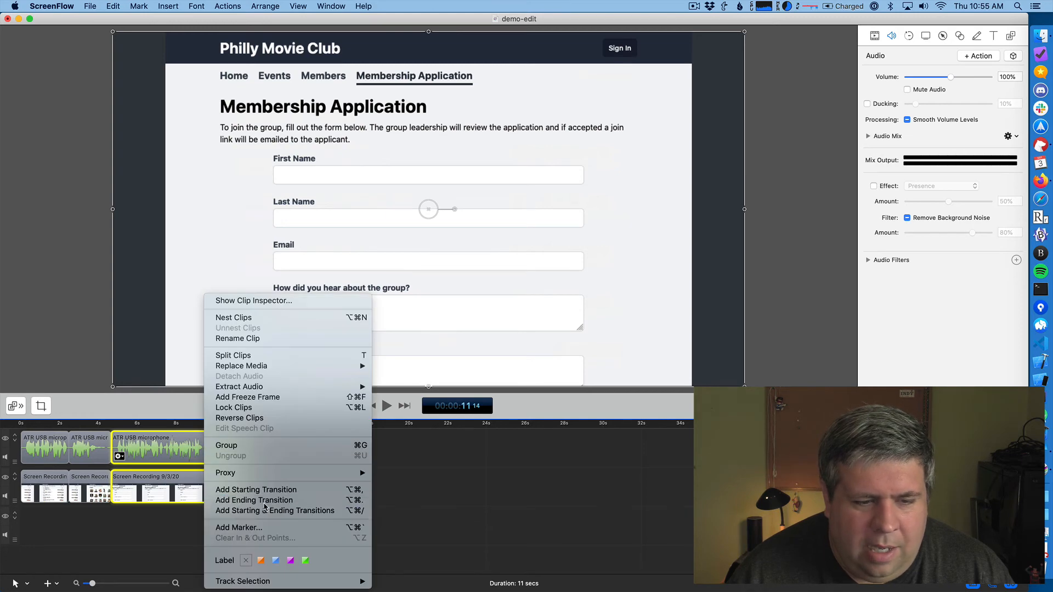
pyautogui.click(263, 503)
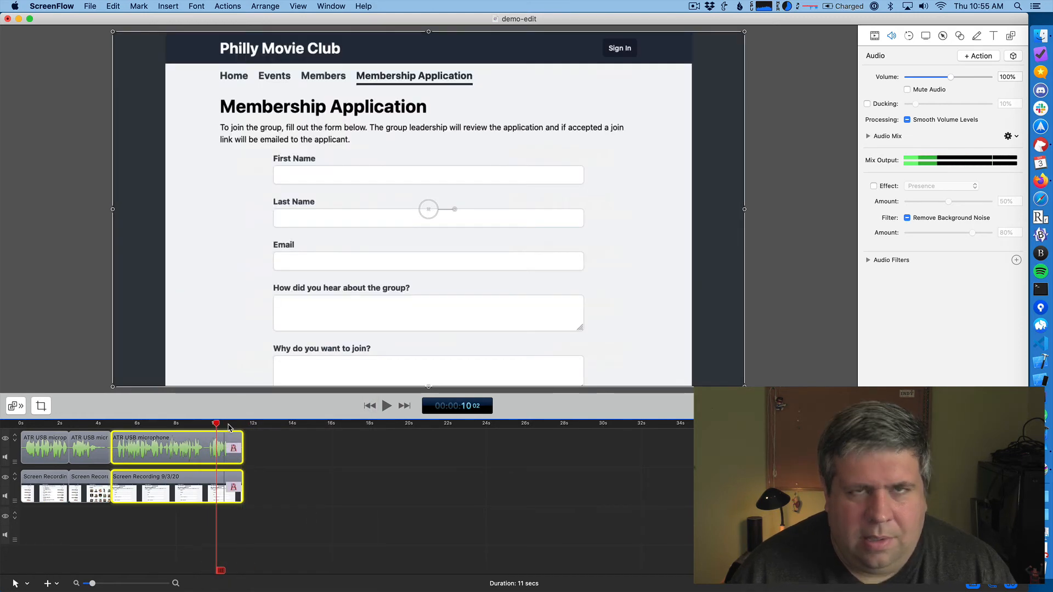
pyautogui.press('space')
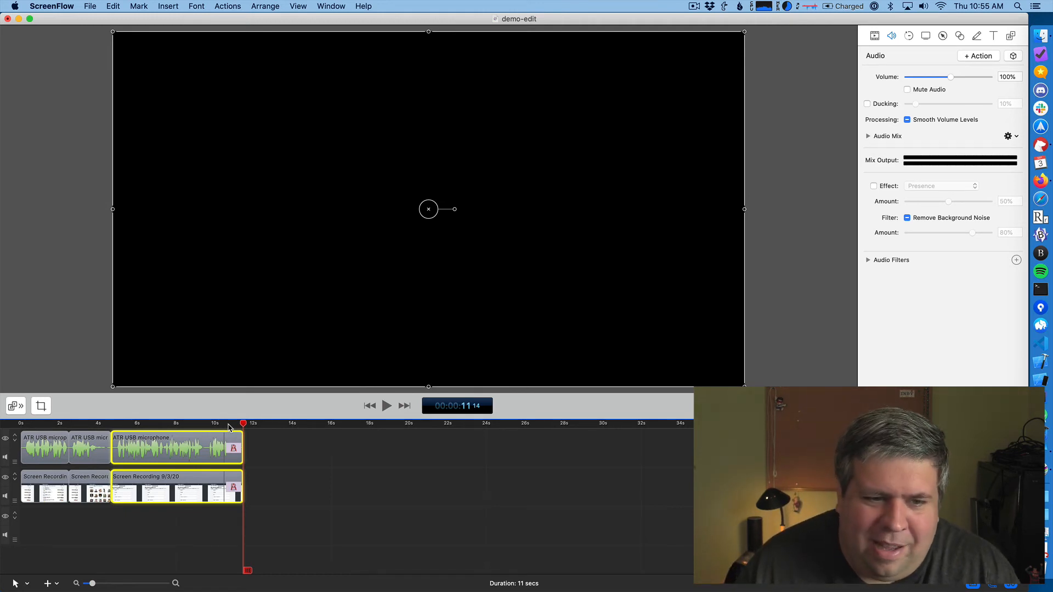
pyautogui.click(268, 446)
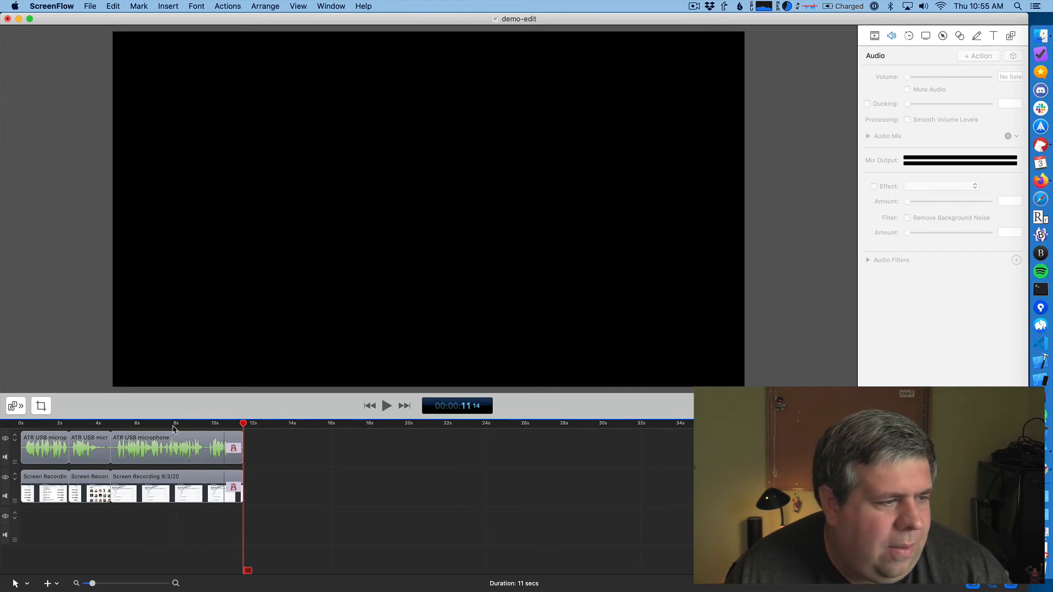
# - Open the export settings for the demo-edit project
pyautogui.click(90, 6)
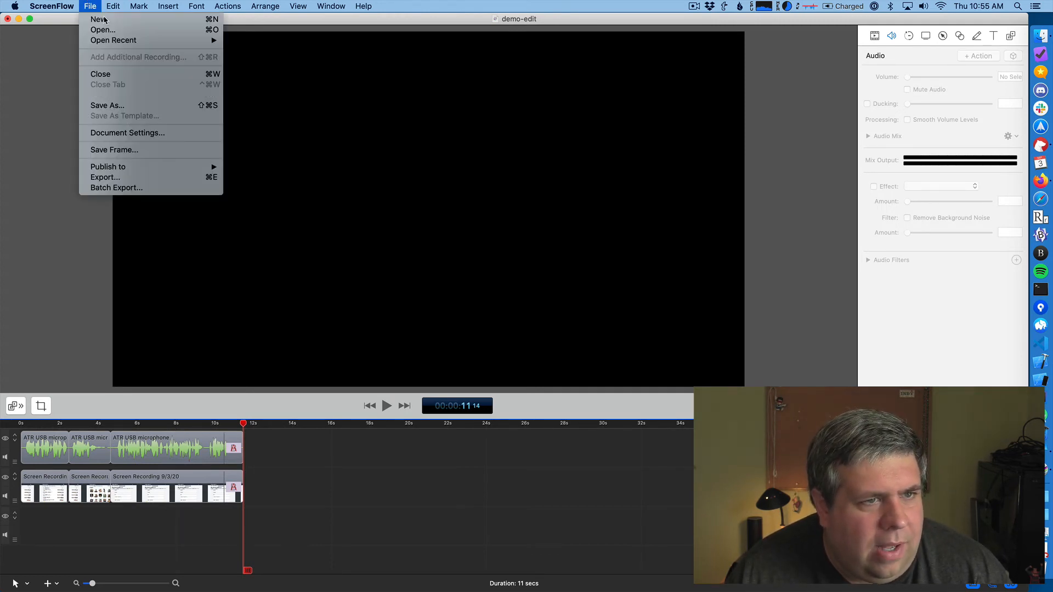
pyautogui.click(100, 265)
pyautogui.click(90, 6)
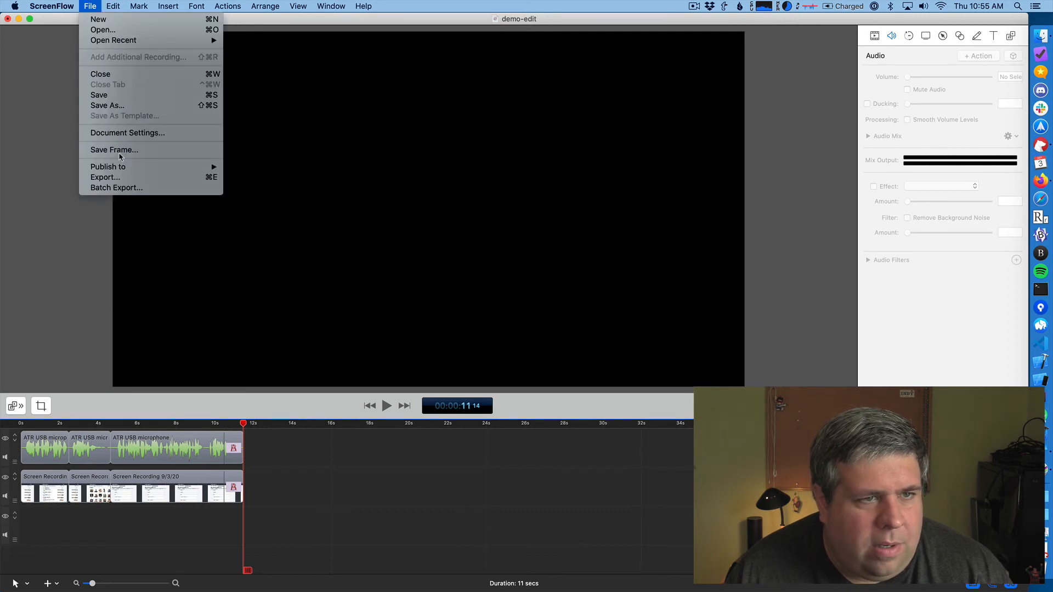
pyautogui.click(132, 177)
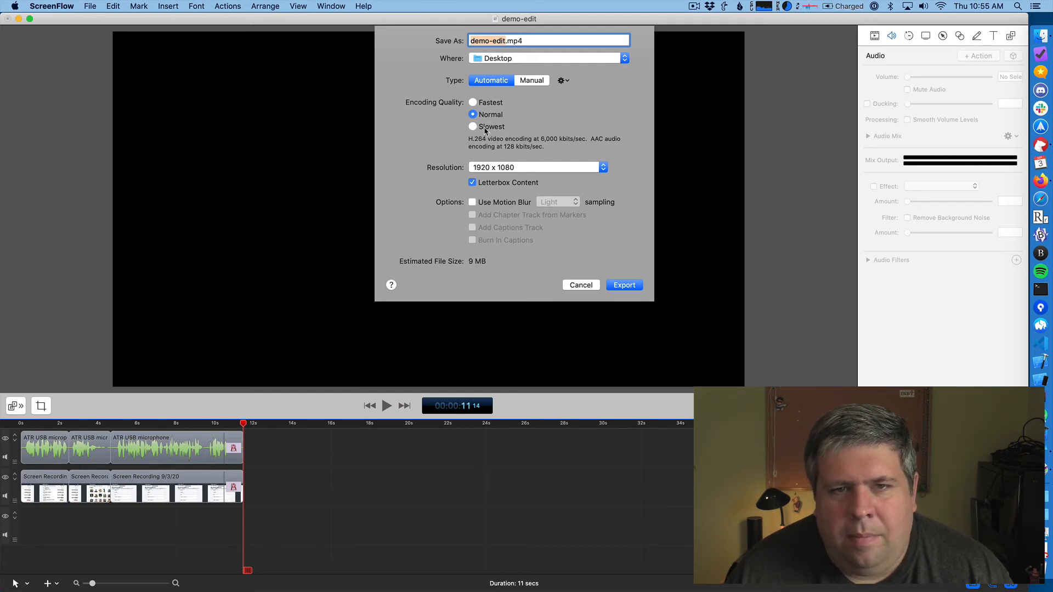
# - Browse the manual export presets, keep Web - High, and return the export type to Automatic
pyautogui.click(529, 81)
pyautogui.click(531, 108)
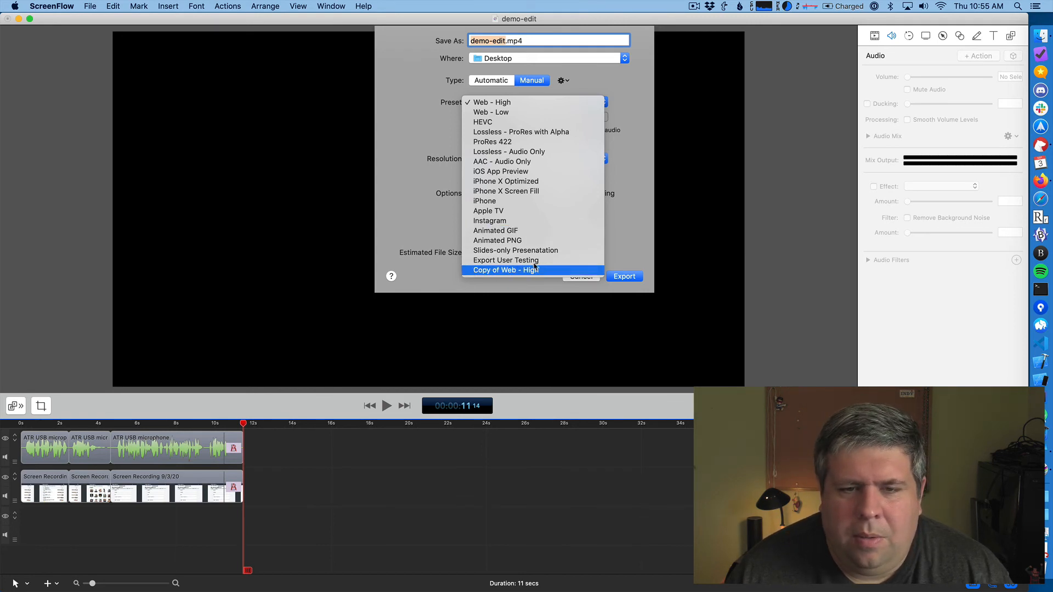
pyautogui.click(507, 103)
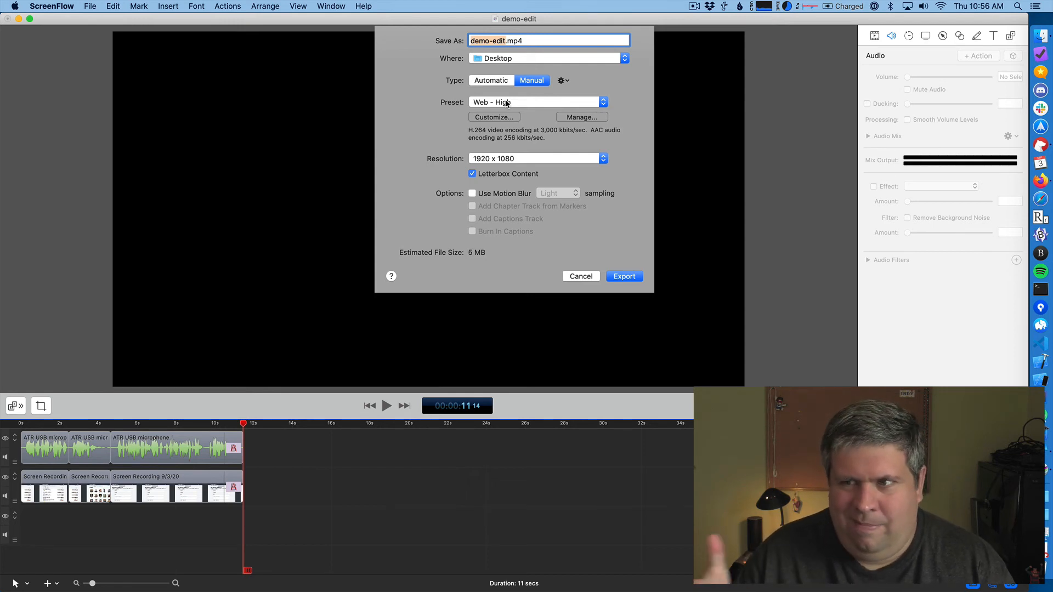
pyautogui.click(493, 82)
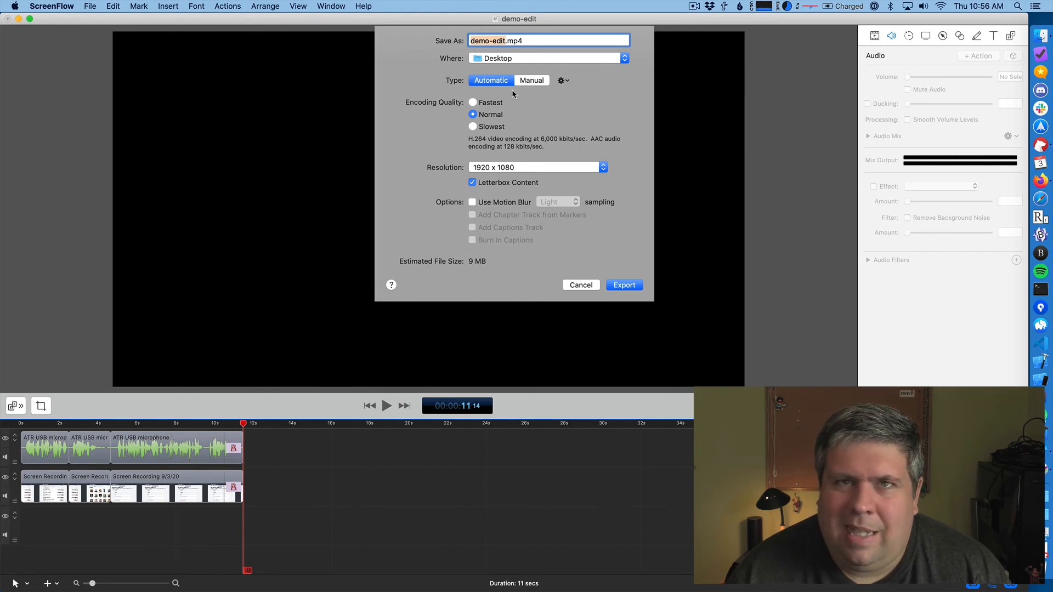
# - Set the encoding quality to Slowest and export demo-edit.mp4 to the Desktop at 1920 x 1080
pyautogui.click(492, 127)
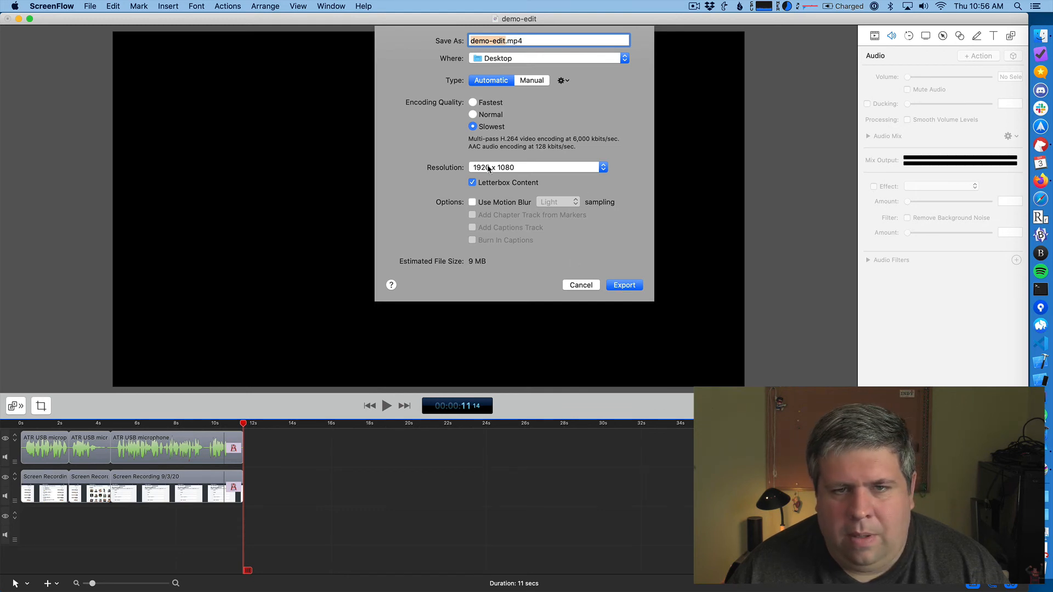
pyautogui.click(616, 286)
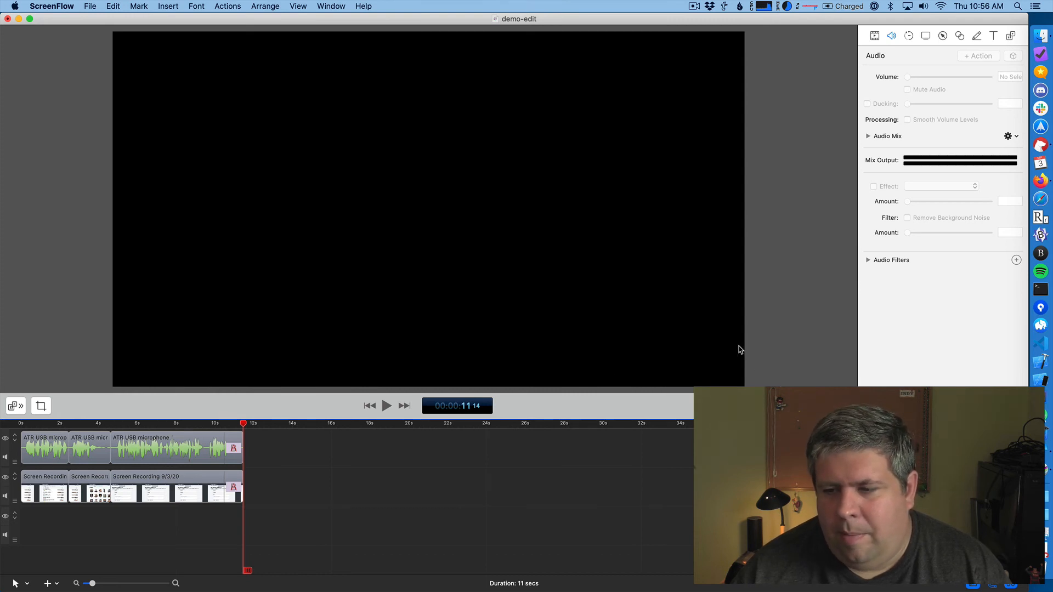
# - Show the desktop, open the exported demo-edit.mp4 in QuickTime Player, and scrub to about 6 seconds
pyautogui.press('F11')
pyautogui.rightClick(994, 305)
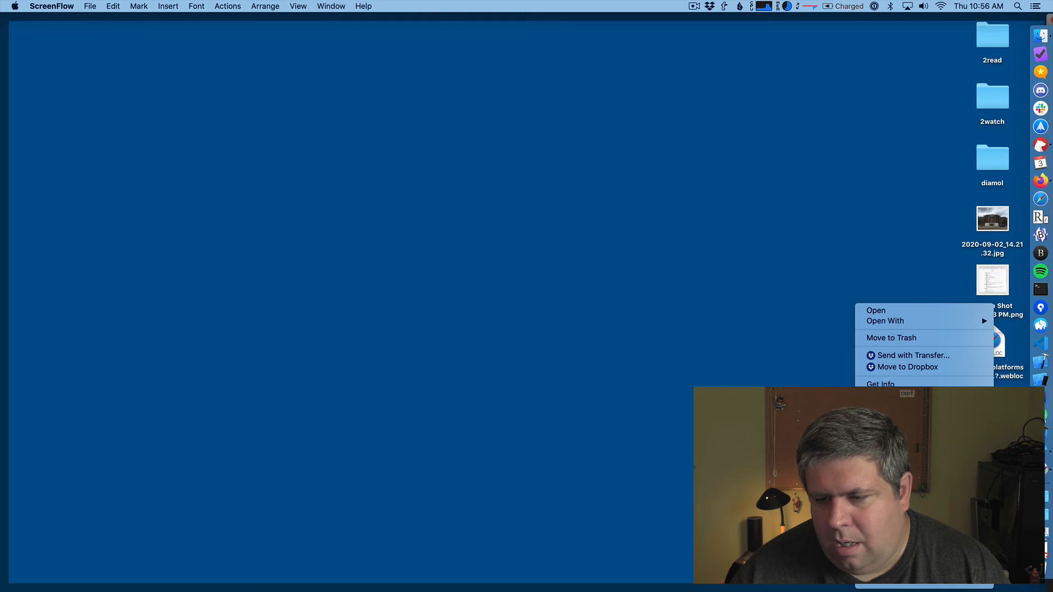
pyautogui.moveTo(910, 322)
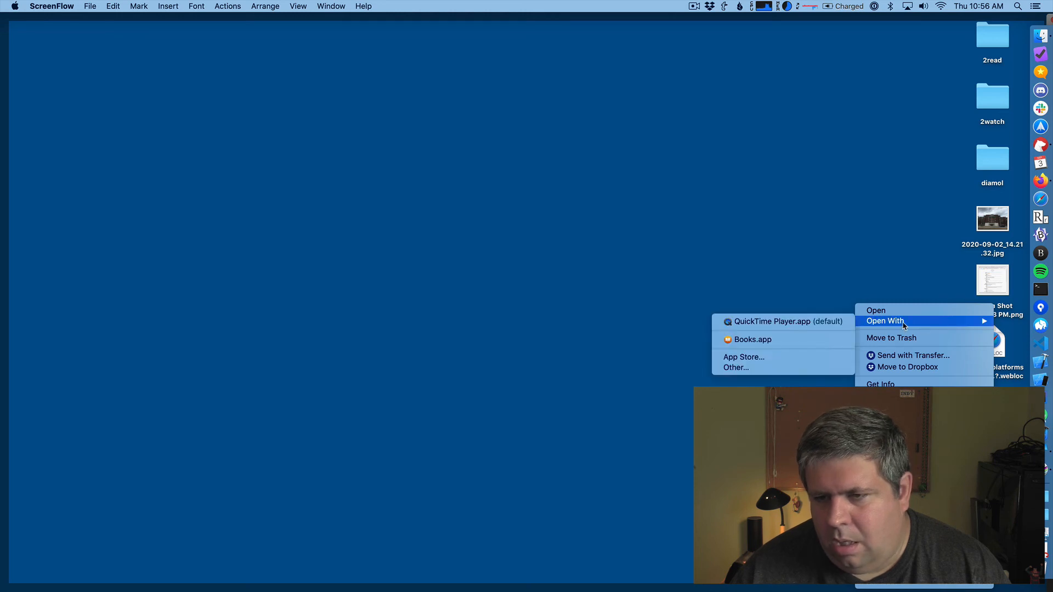
pyautogui.click(816, 323)
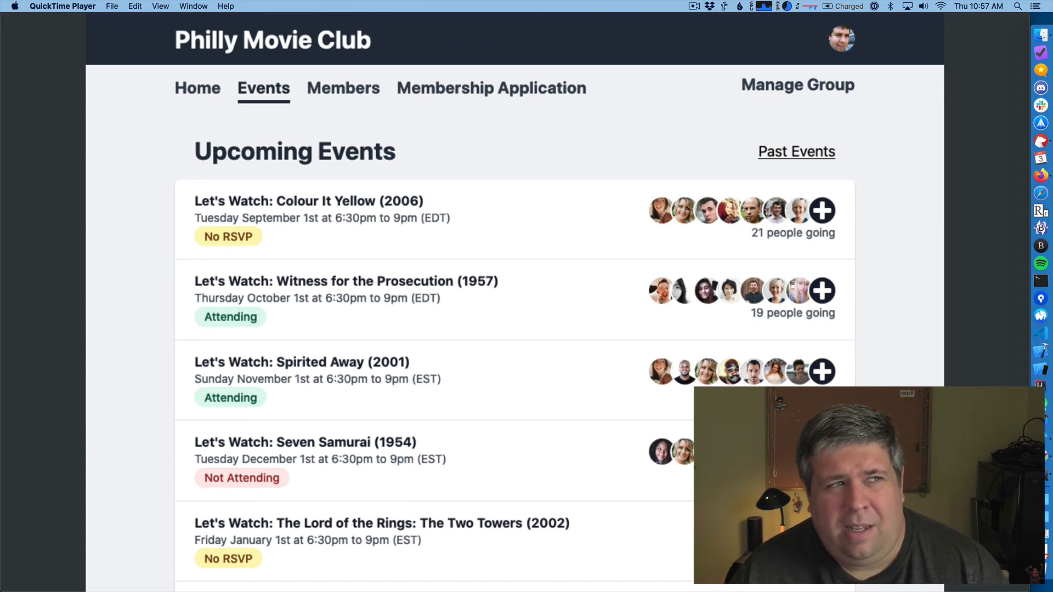
pyautogui.moveTo(440, 500)
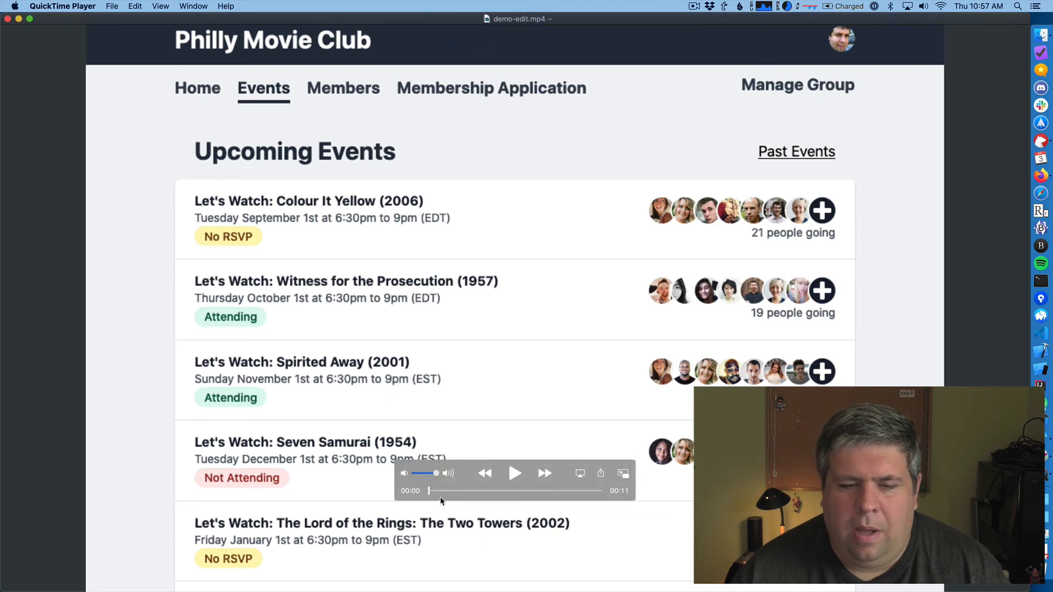
pyautogui.moveTo(443, 490); pyautogui.dragTo(511, 505)
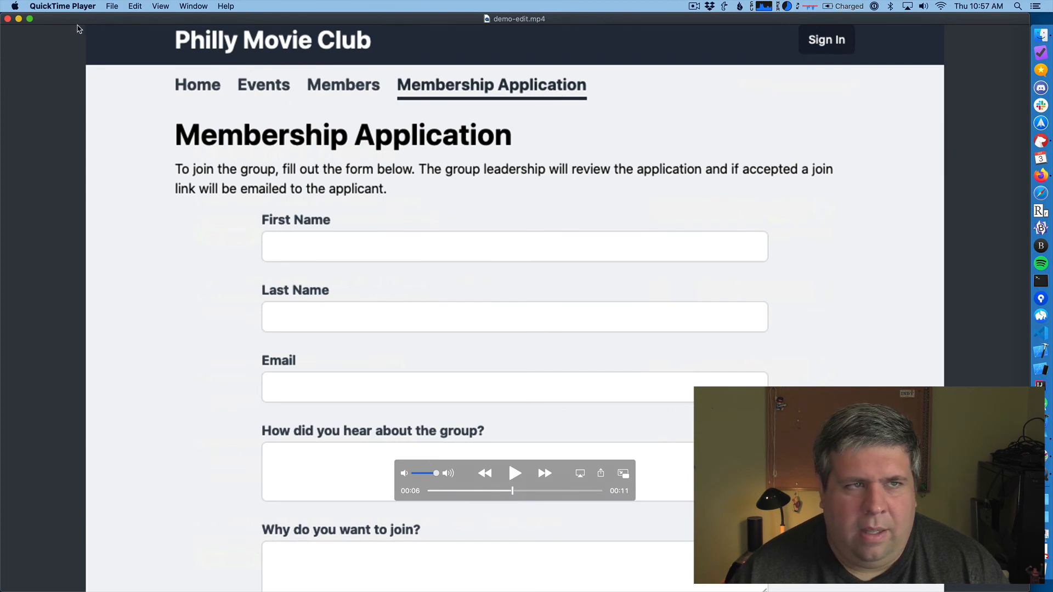
# - Shrink the video window, hide all other apps, and move the window toward the middle of the desktop
pyautogui.click(30, 19)
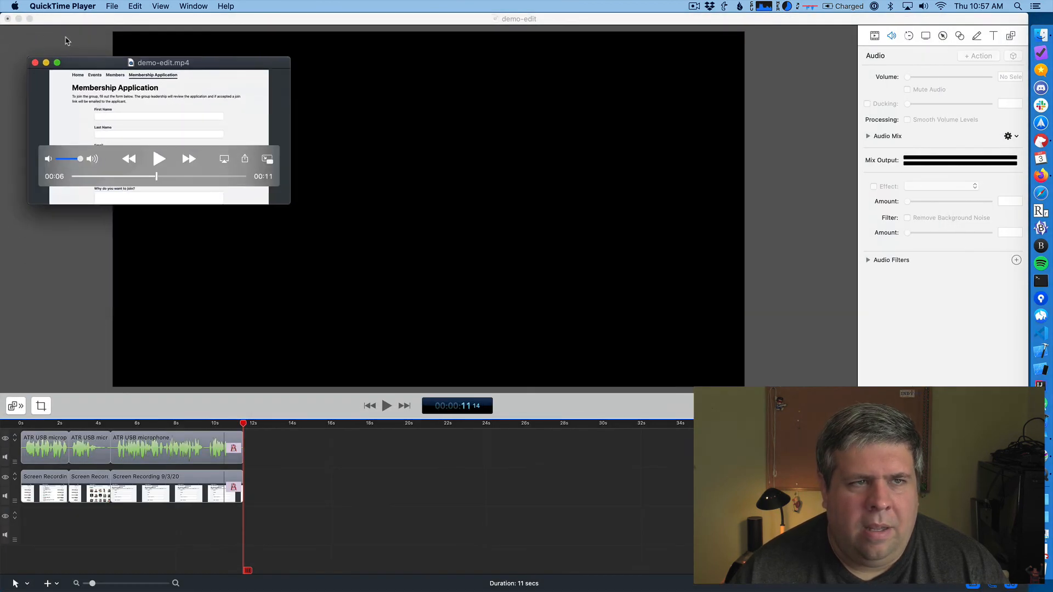
pyautogui.moveTo(86, 61); pyautogui.dragTo(160, 94)
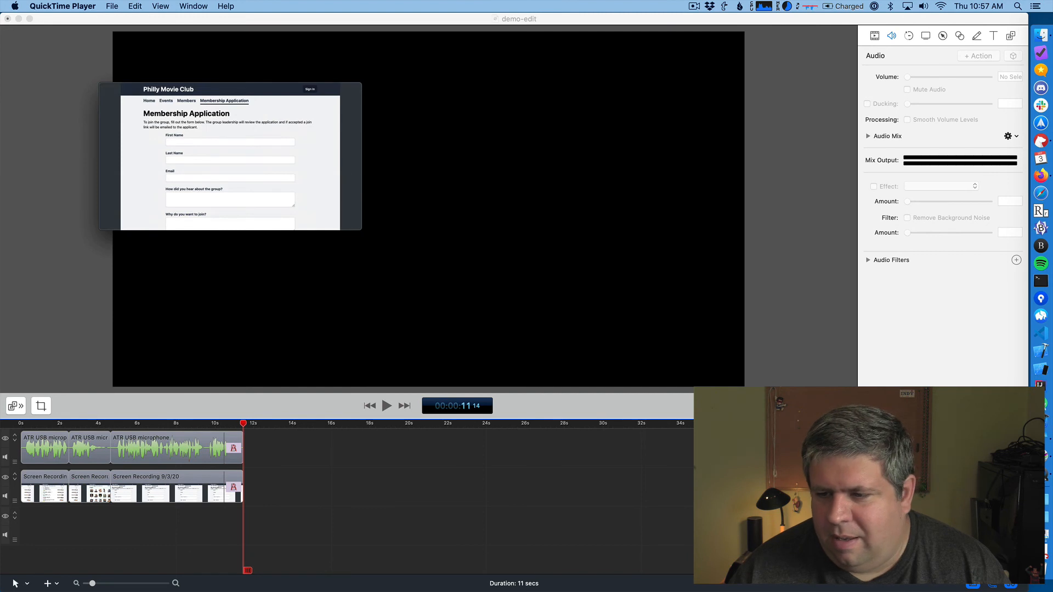
pyautogui.press('super+alt+h')
pyautogui.moveTo(238, 94); pyautogui.dragTo(374, 108)
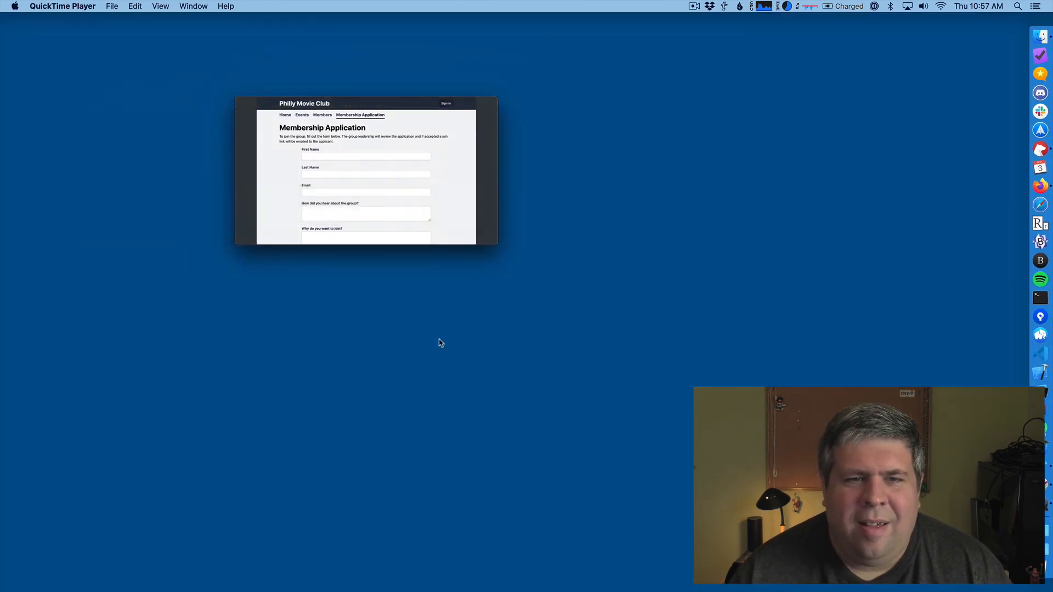
# - Scrub the video to the Members page at about 5 seconds and copy that frame
pyautogui.moveTo(358, 237)
pyautogui.moveTo(351, 217)
pyautogui.mouseDown()
pyautogui.moveTo(376, 226)
pyautogui.moveTo(305, 221)
pyautogui.moveTo(413, 221)
pyautogui.moveTo(350, 221)
pyautogui.mouseUp()
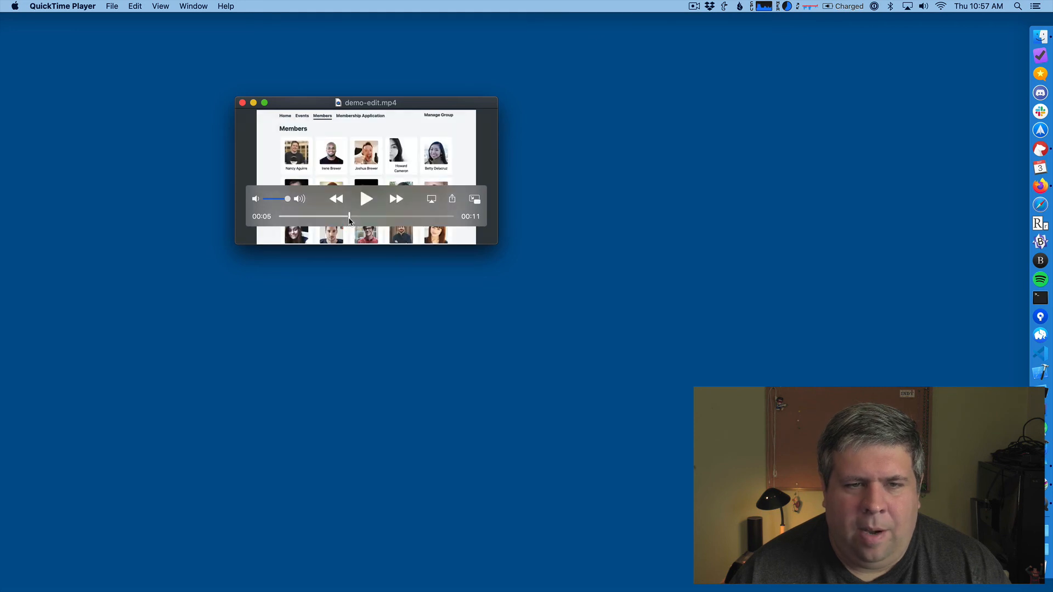
pyautogui.click(111, 6)
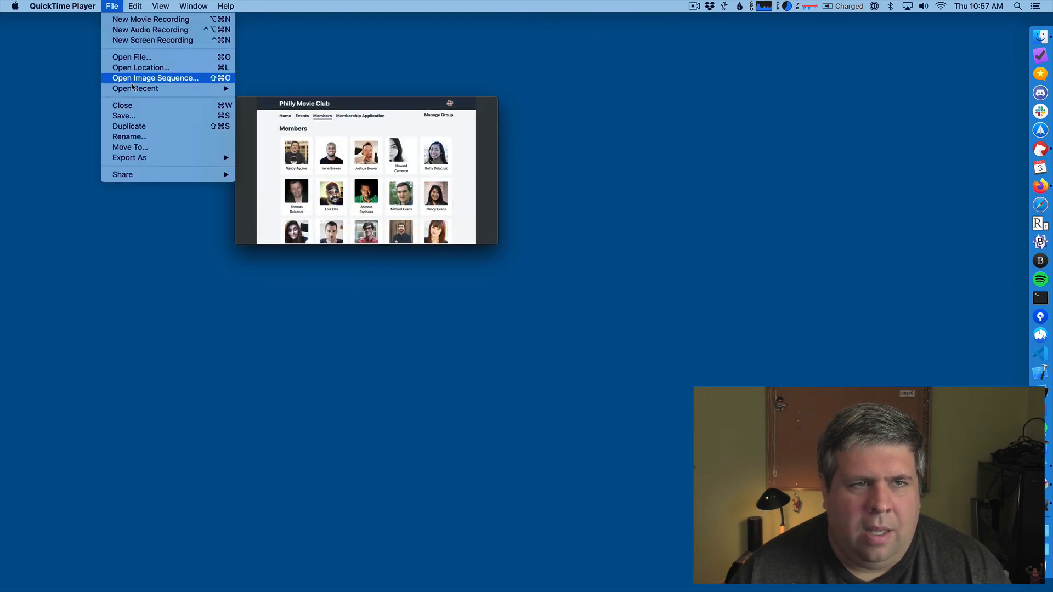
pyautogui.moveTo(142, 6)
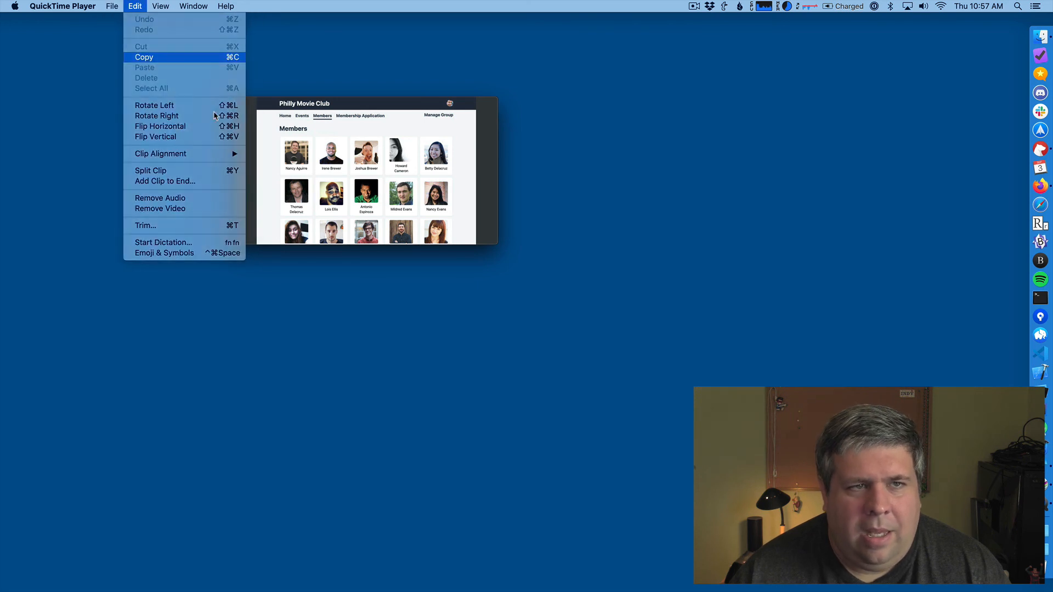
pyautogui.click(144, 57)
# - Switch to Acorn, create a new image from the copied video frame, and reposition and enlarge its window
pyautogui.press('super+space')
pyautogui.write('aco')
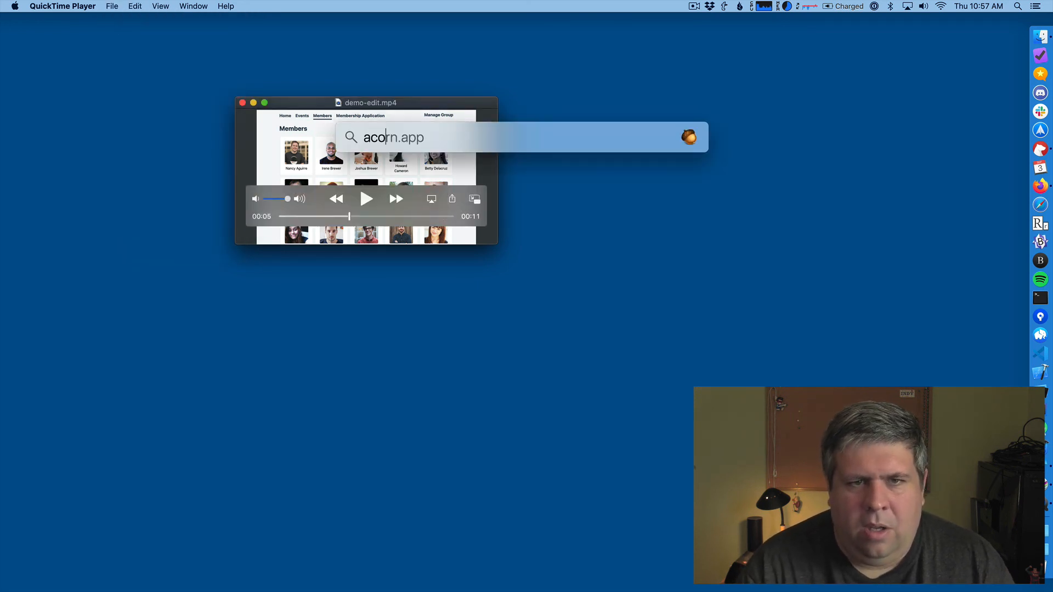
pyautogui.press('Return')
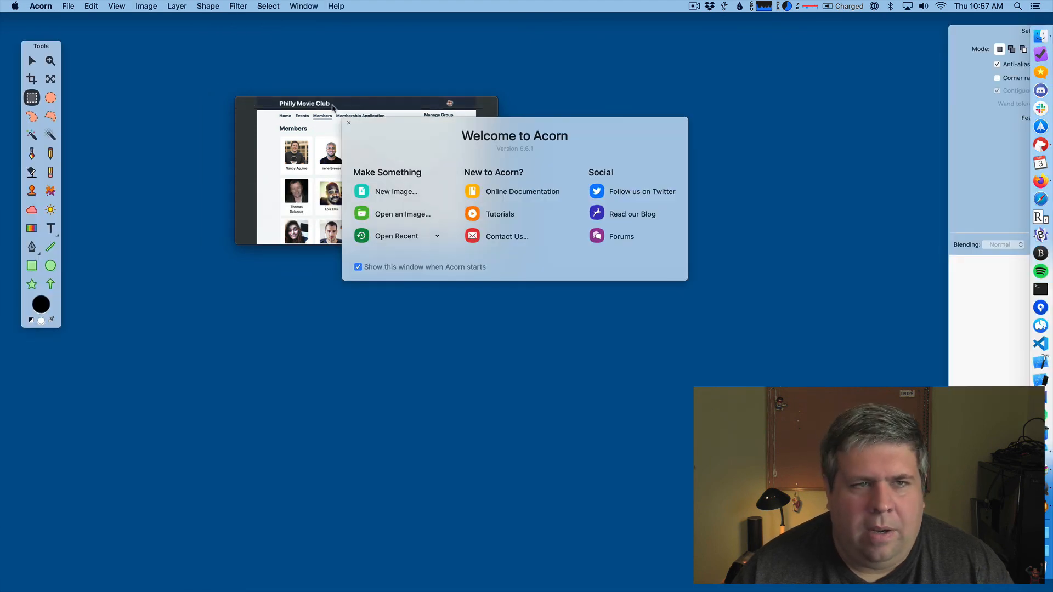
pyautogui.click(68, 6)
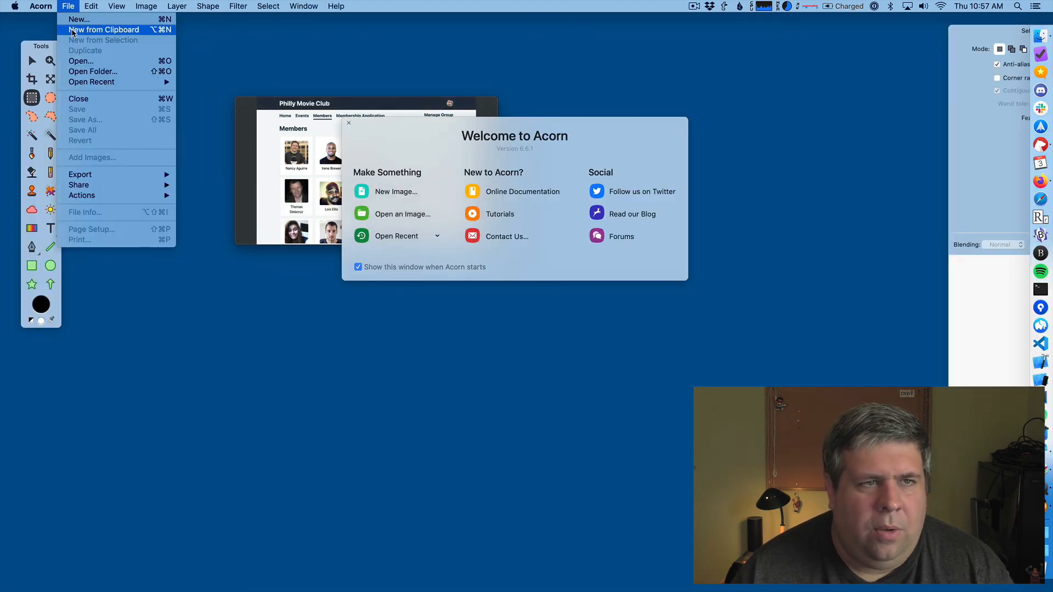
pyautogui.click(73, 30)
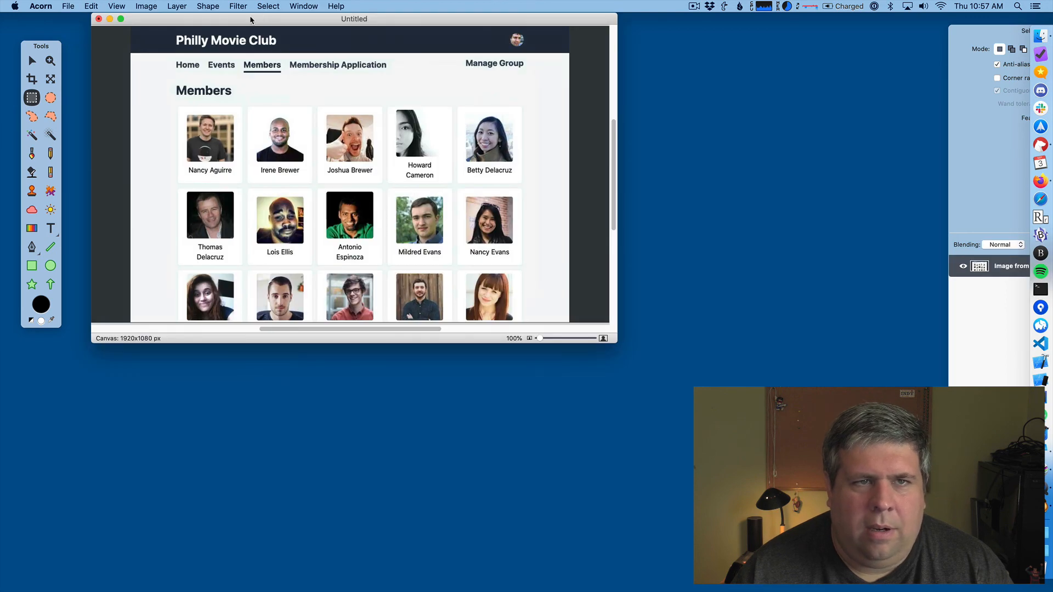
pyautogui.moveTo(251, 20); pyautogui.dragTo(431, 100)
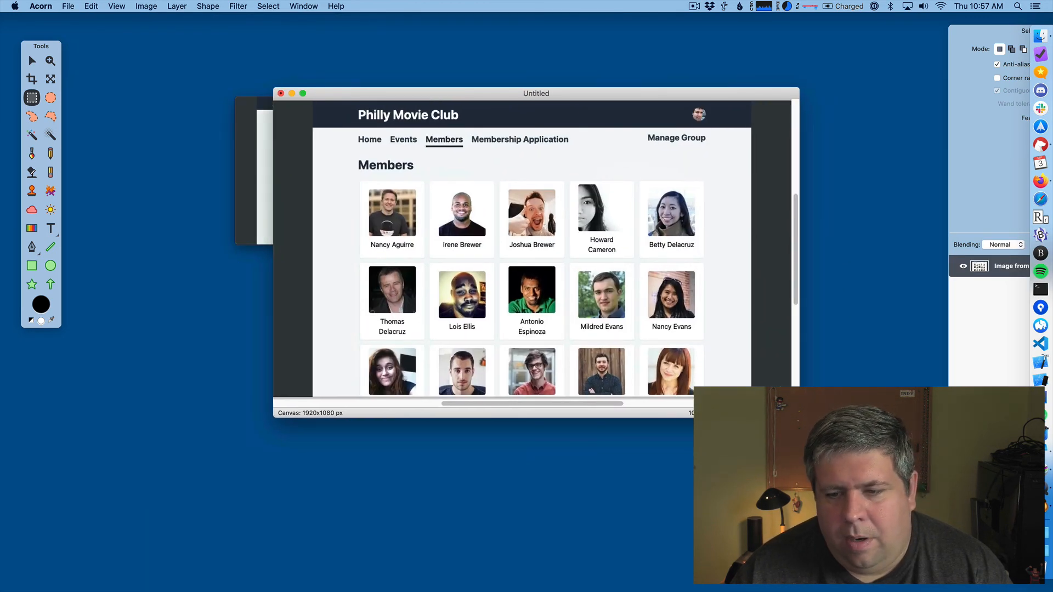
pyautogui.moveTo(799, 417); pyautogui.dragTo(848, 475)
# - Start a web export of the Members page image and choose JPEG as the format
pyautogui.click(68, 6)
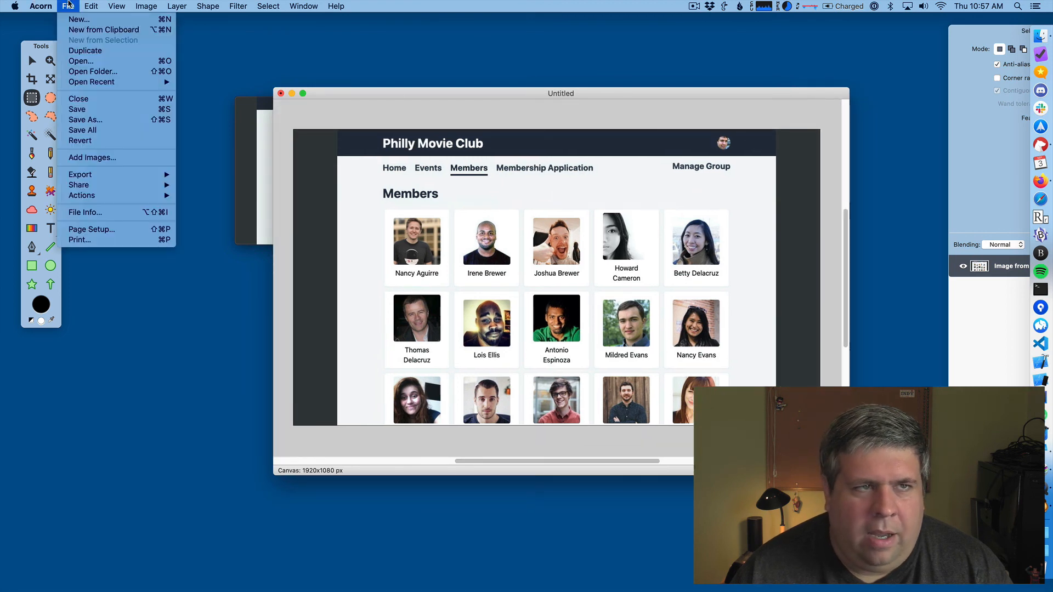
pyautogui.moveTo(115, 176)
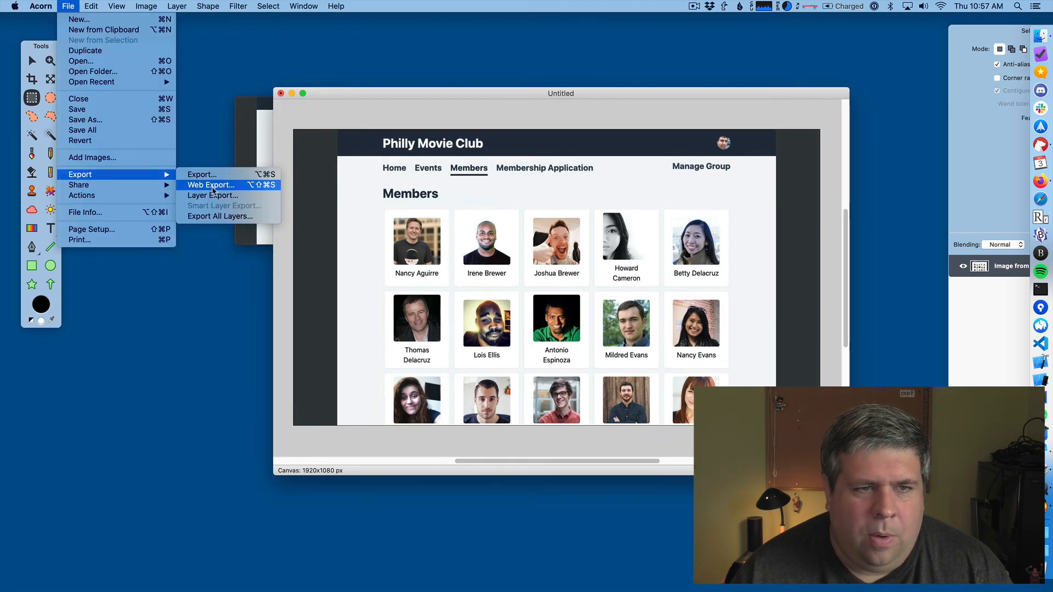
pyautogui.click(222, 185)
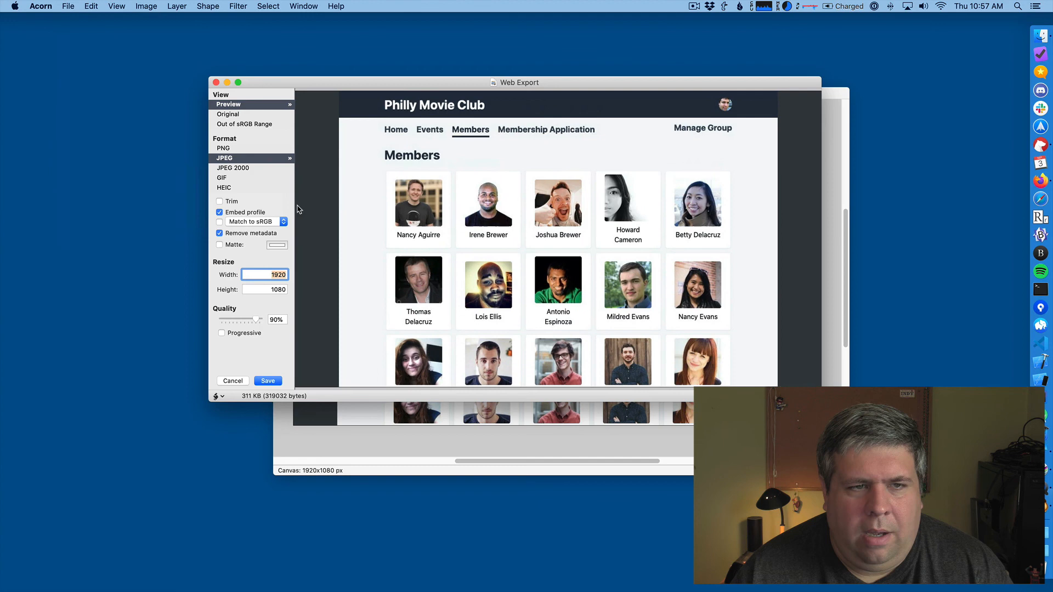
pyautogui.click(229, 168)
pyautogui.click(247, 159)
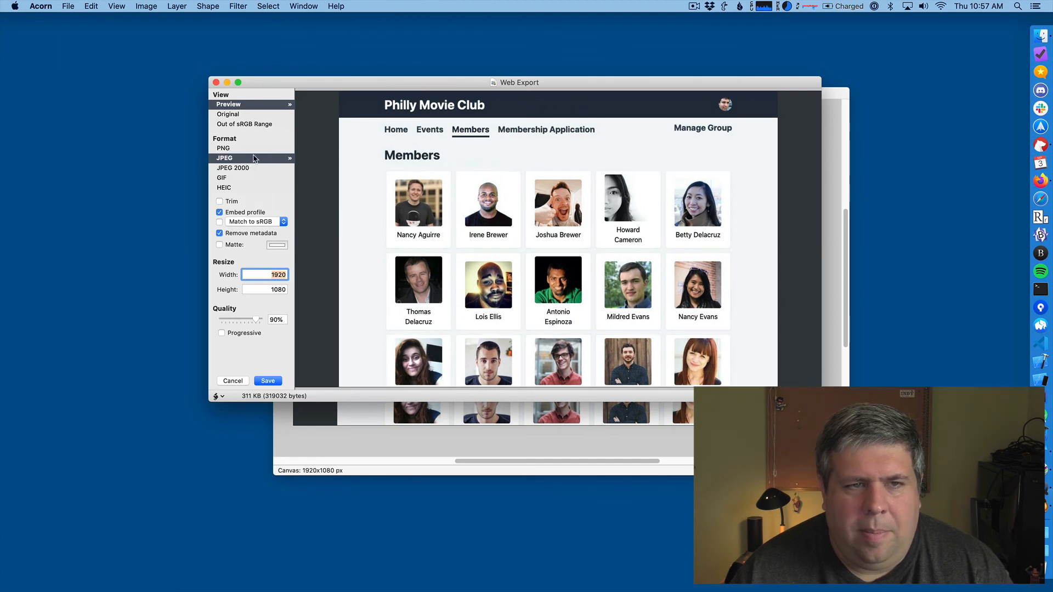